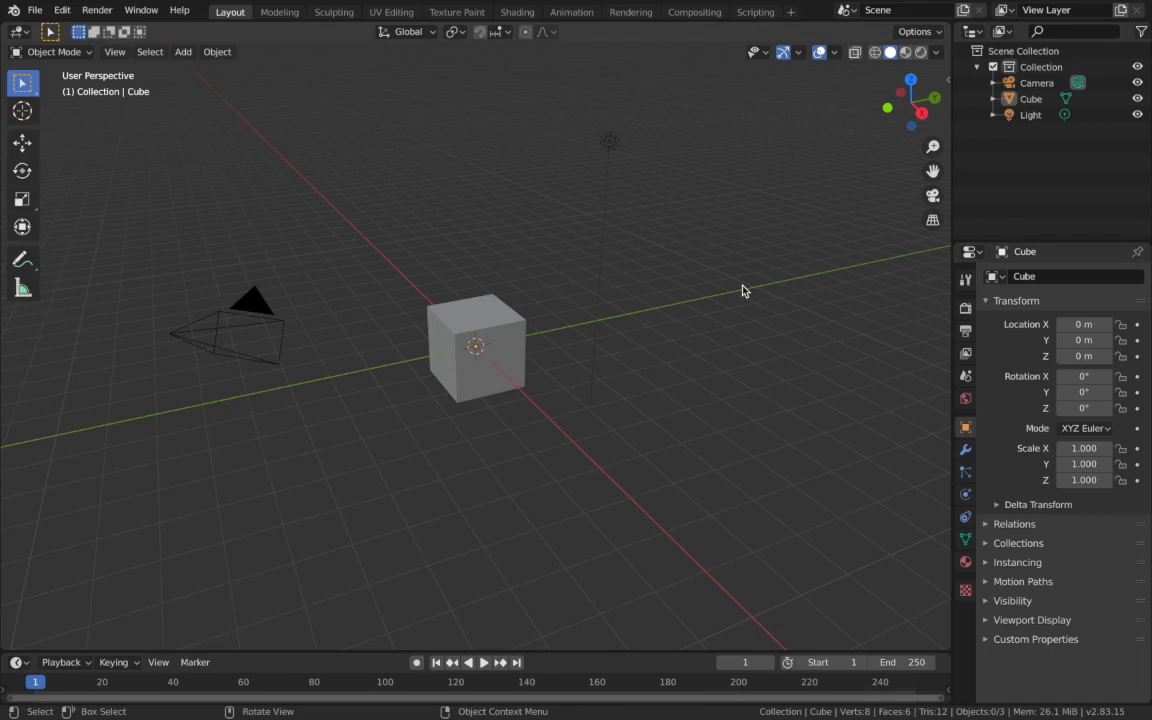
- Put the default cube into Edit Mode with face selection active
middle_drag(742, 290, 313, 227)
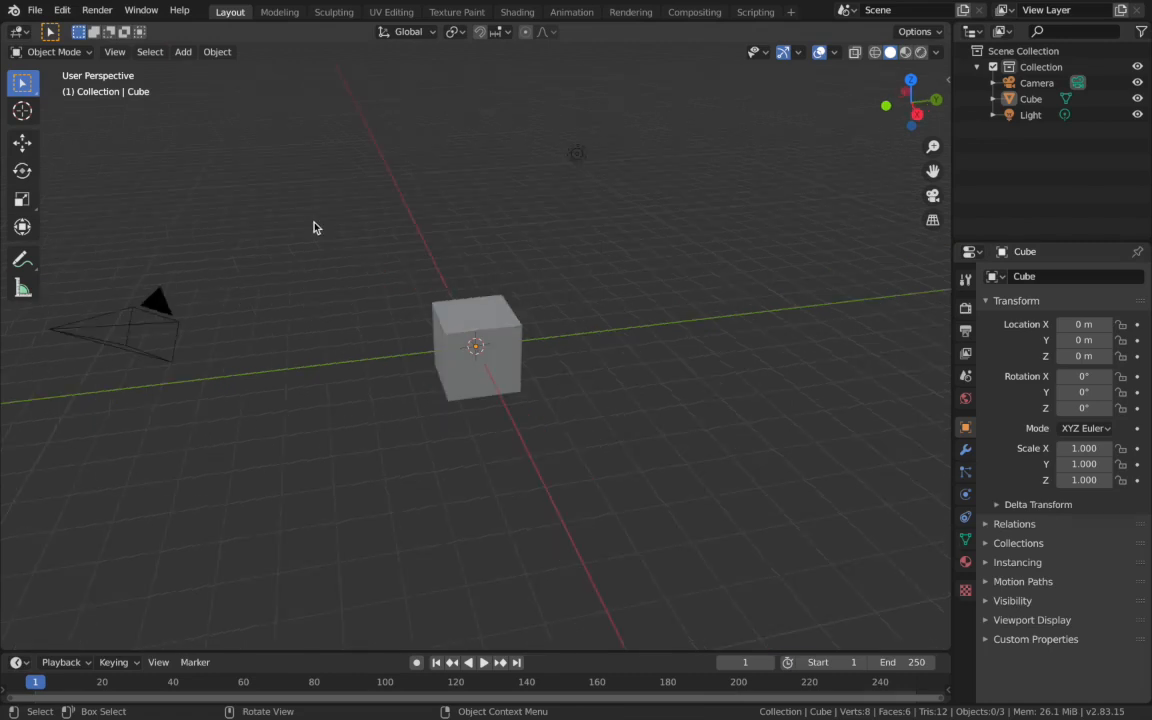
key(Tab)
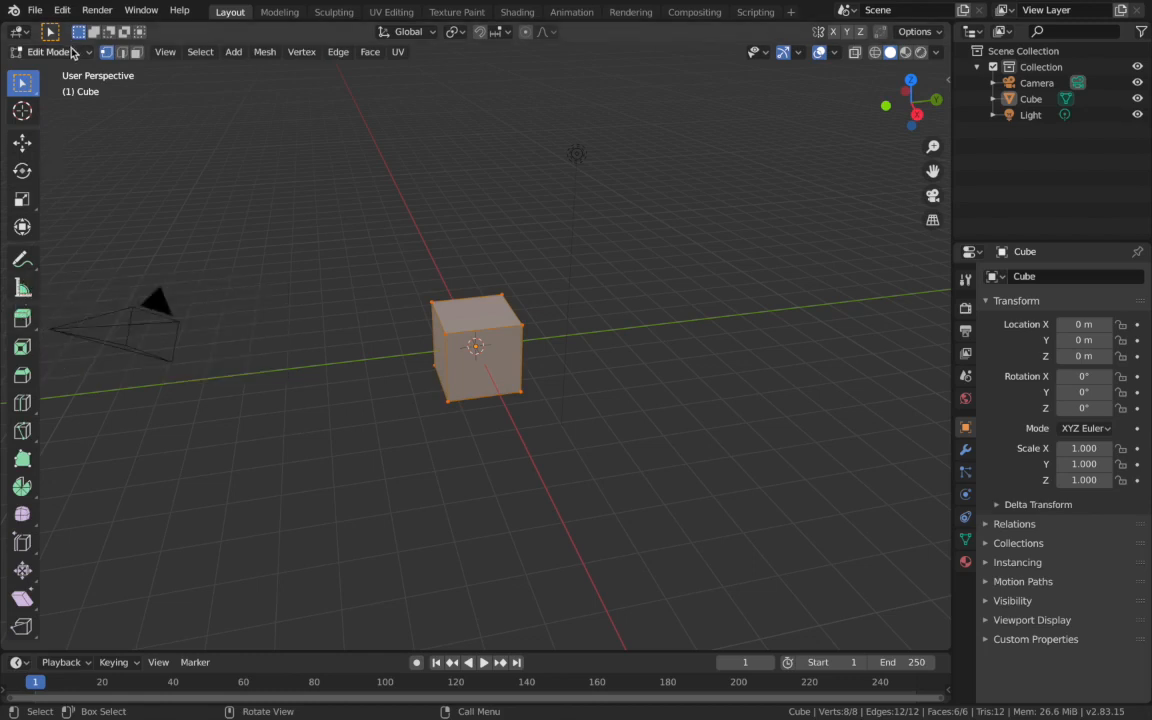
click(22, 321)
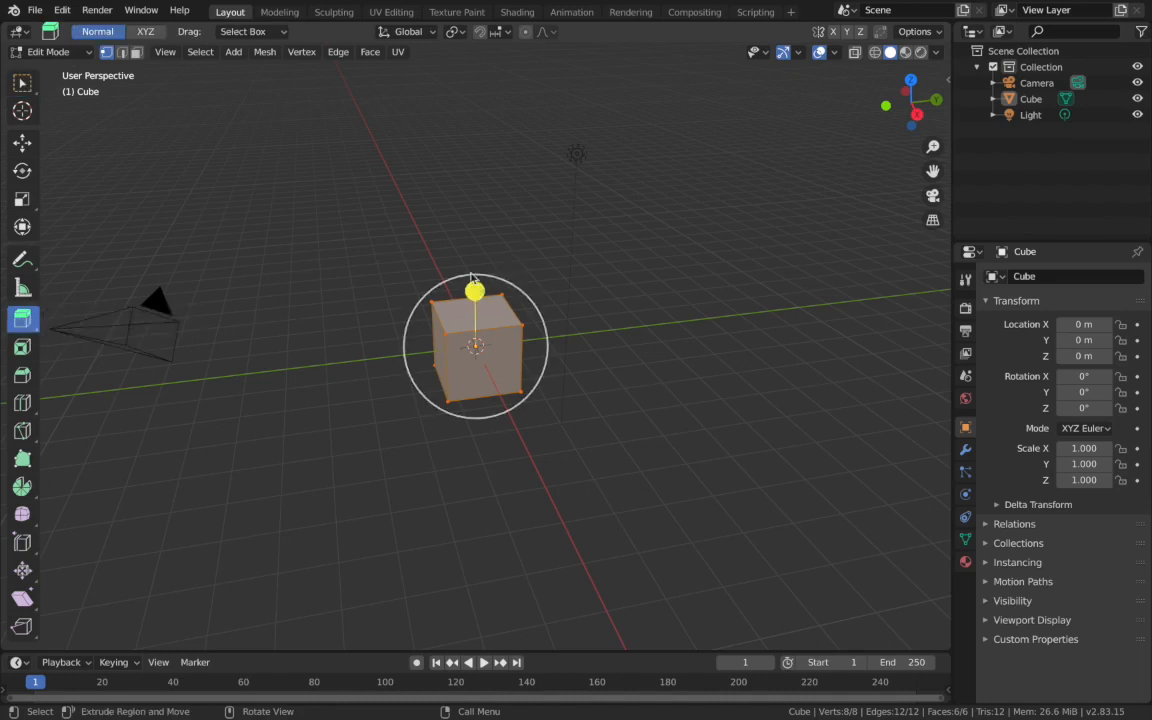
click(24, 84)
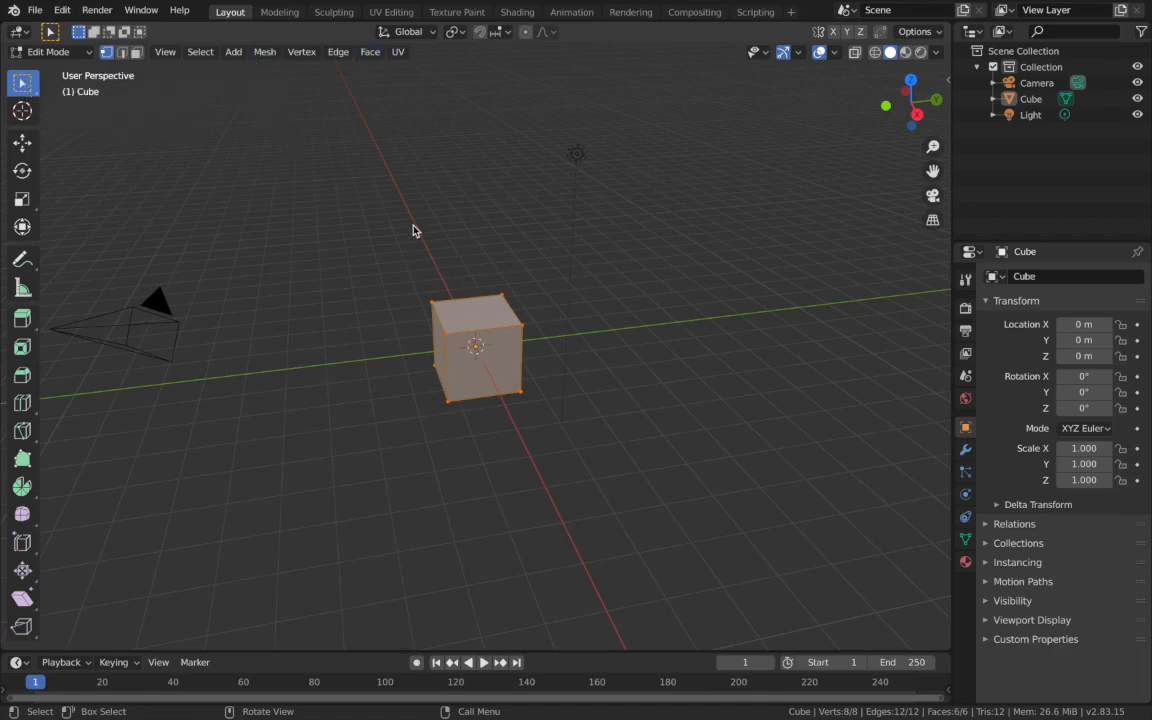
click(137, 52)
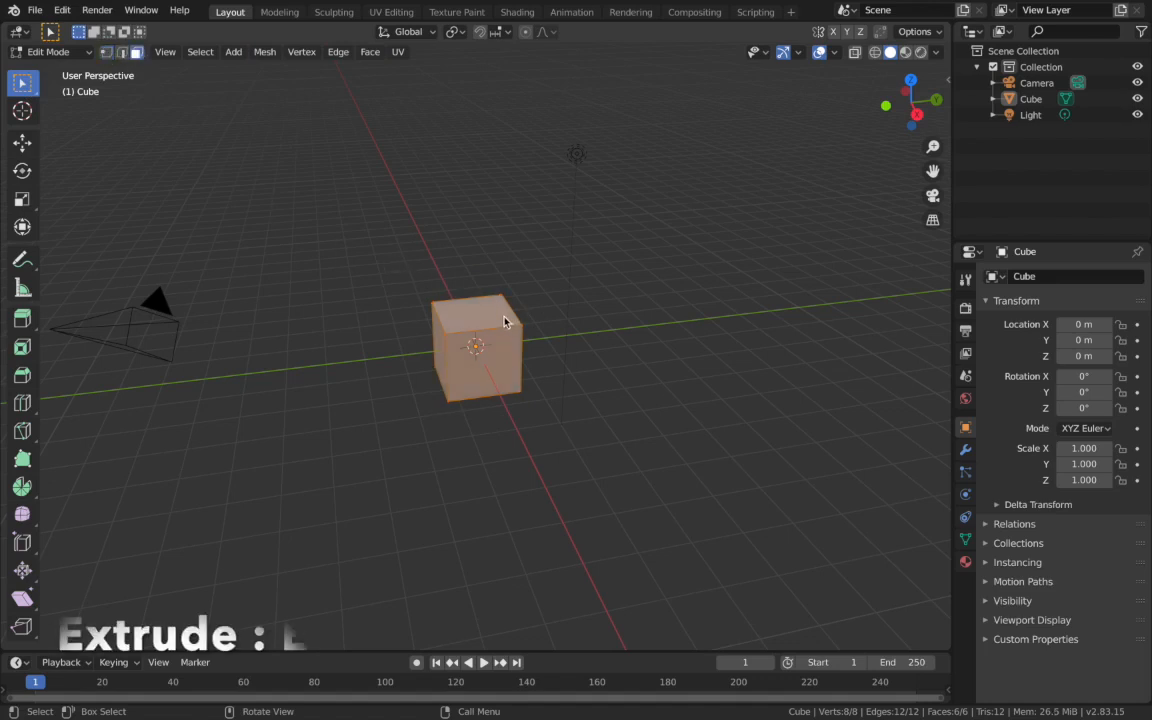
- Try extruding all faces of the cube upward as one region, and undo the extrusion
key(e)
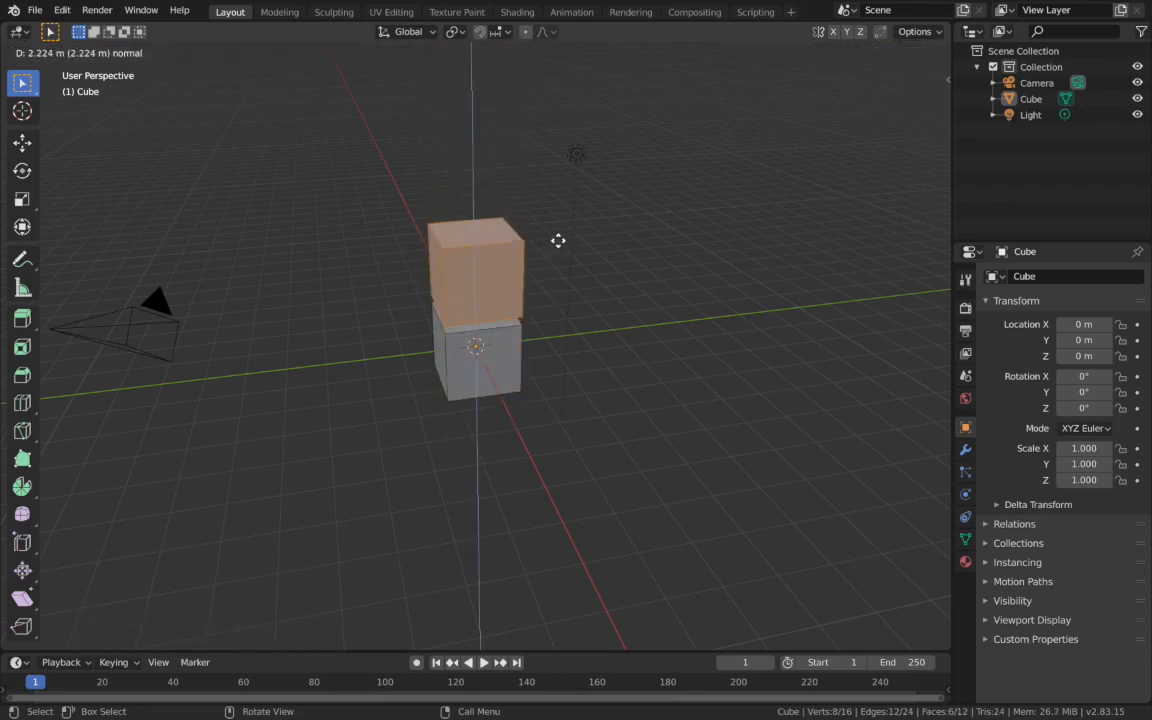
click(590, 187)
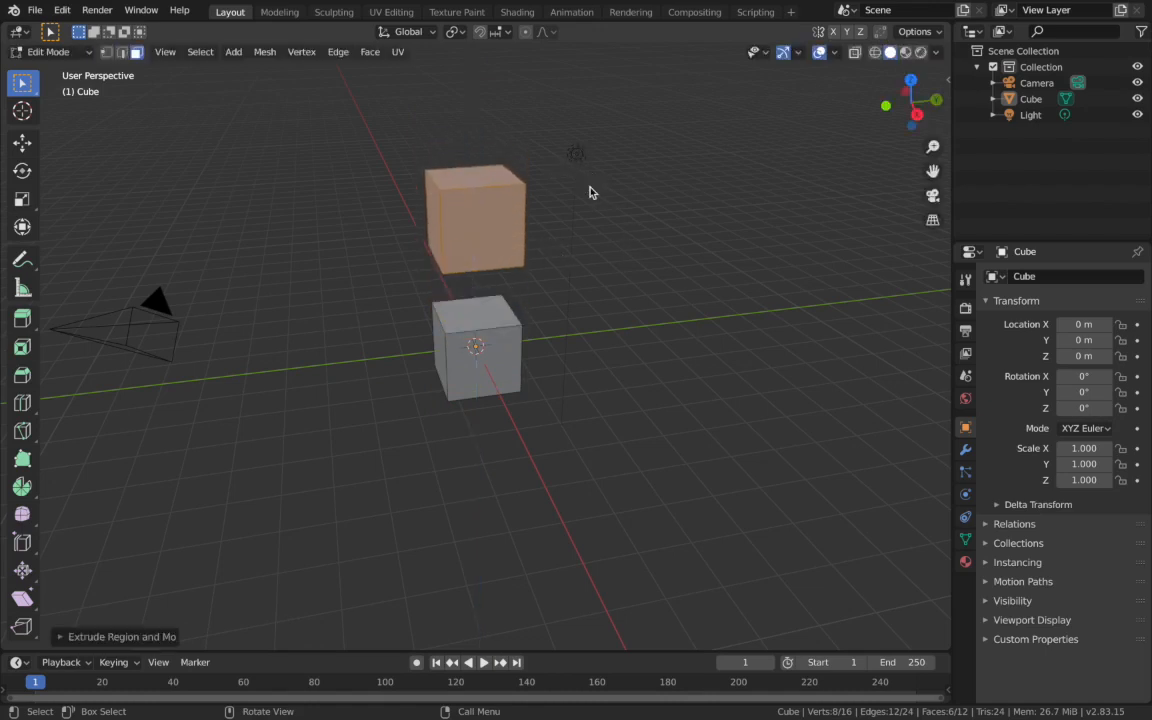
key(ctrl+z)
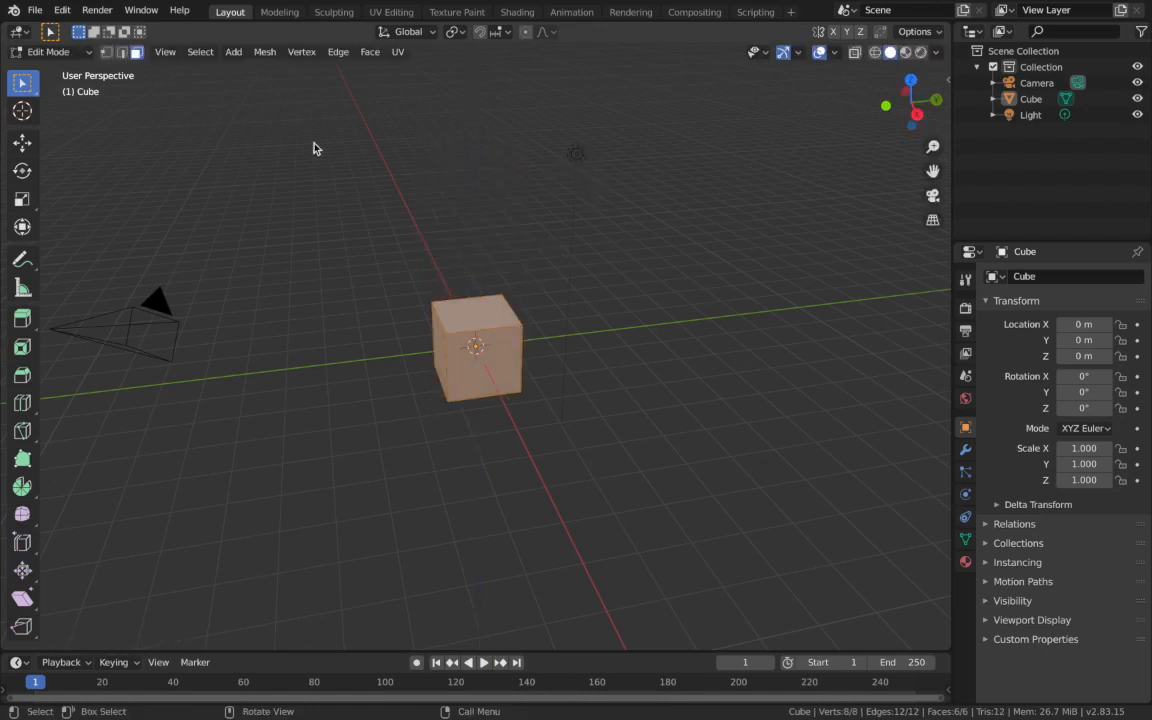
- Extrude only the cube's top face 3 m upward along local Z with increment snapping
click(492, 320)
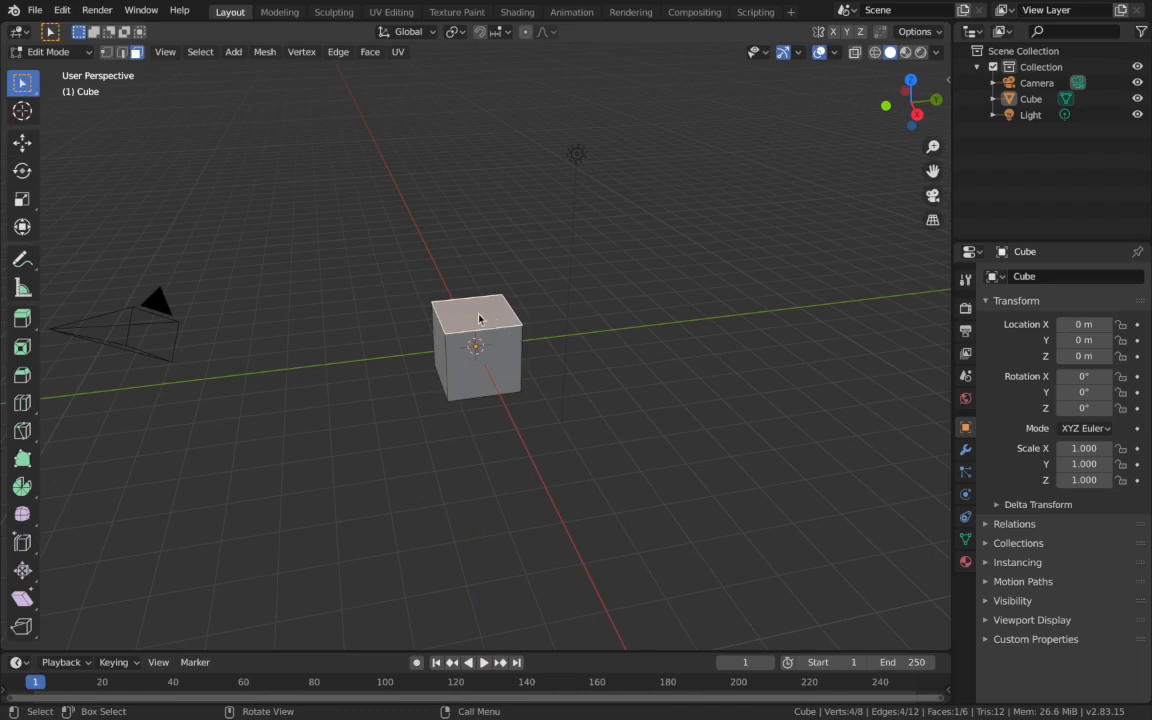
key(e)
key(ctrl)
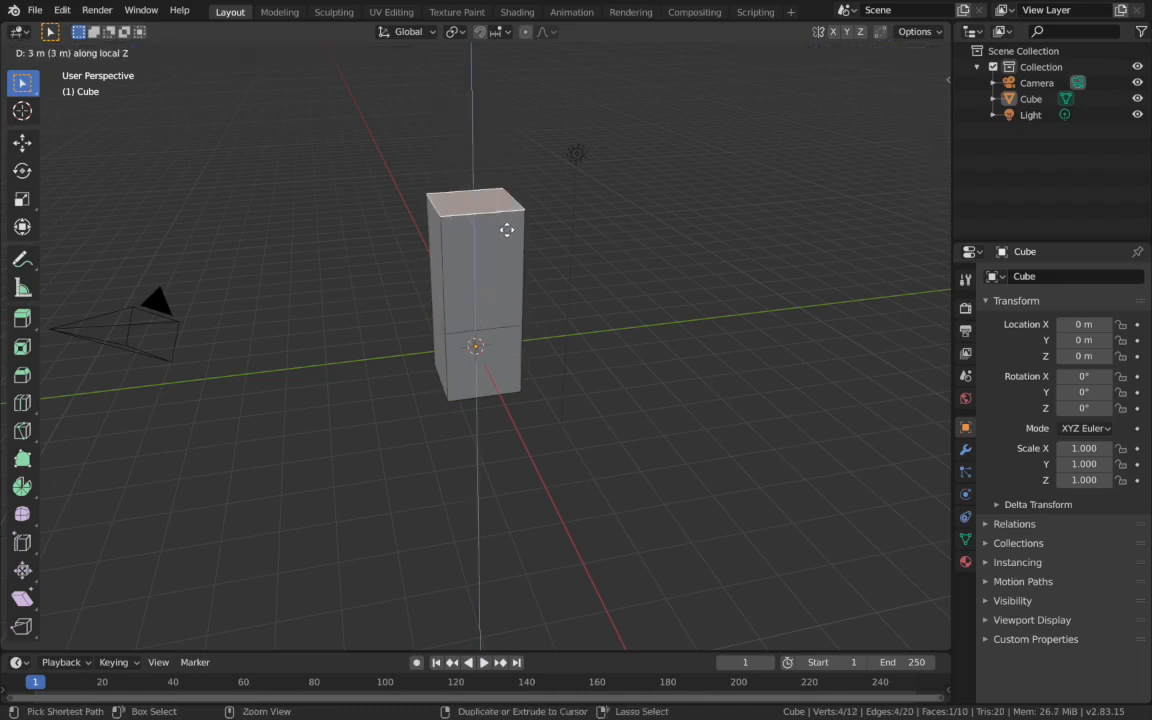
click(506, 233)
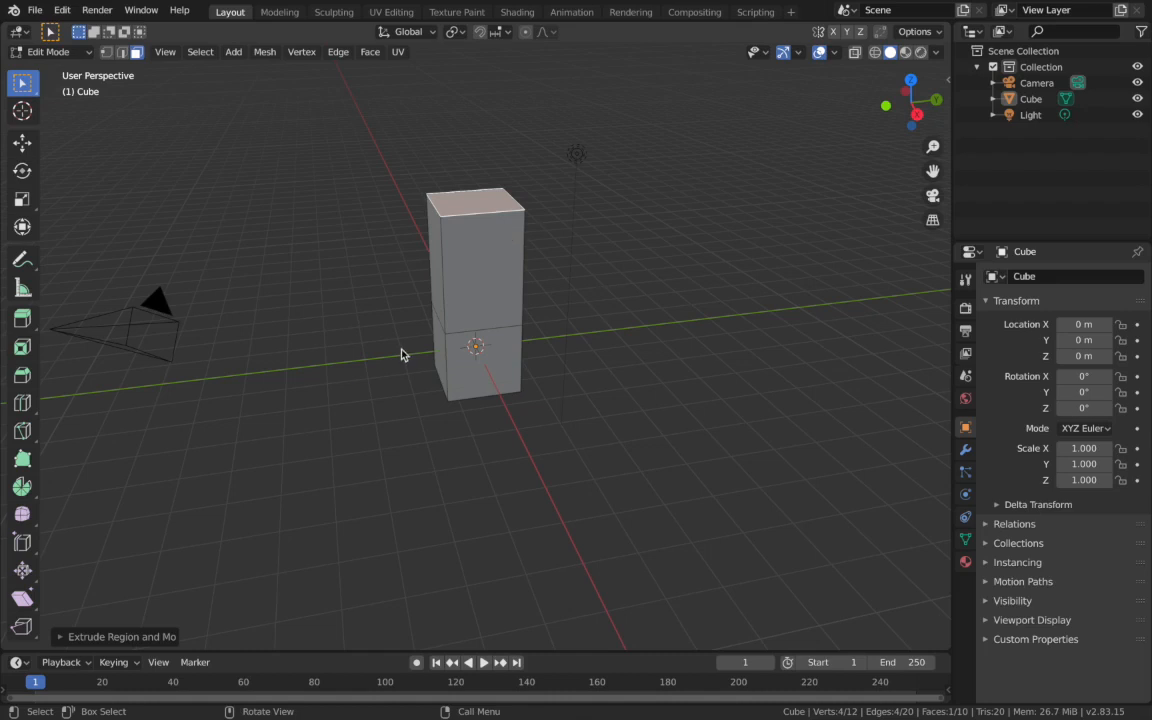
- Check the extruded column's upper side face in front wireframe view and undo the extrusion
key(ctrl)
click(494, 249)
key(KP_1)
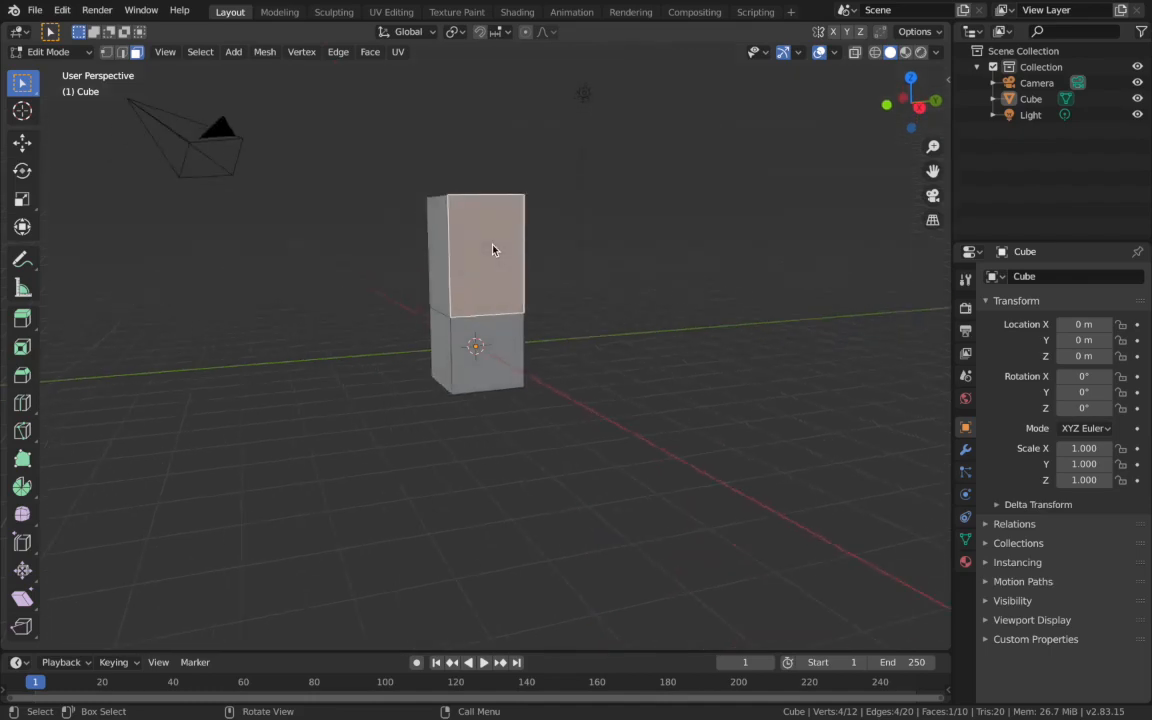
key(shift+z)
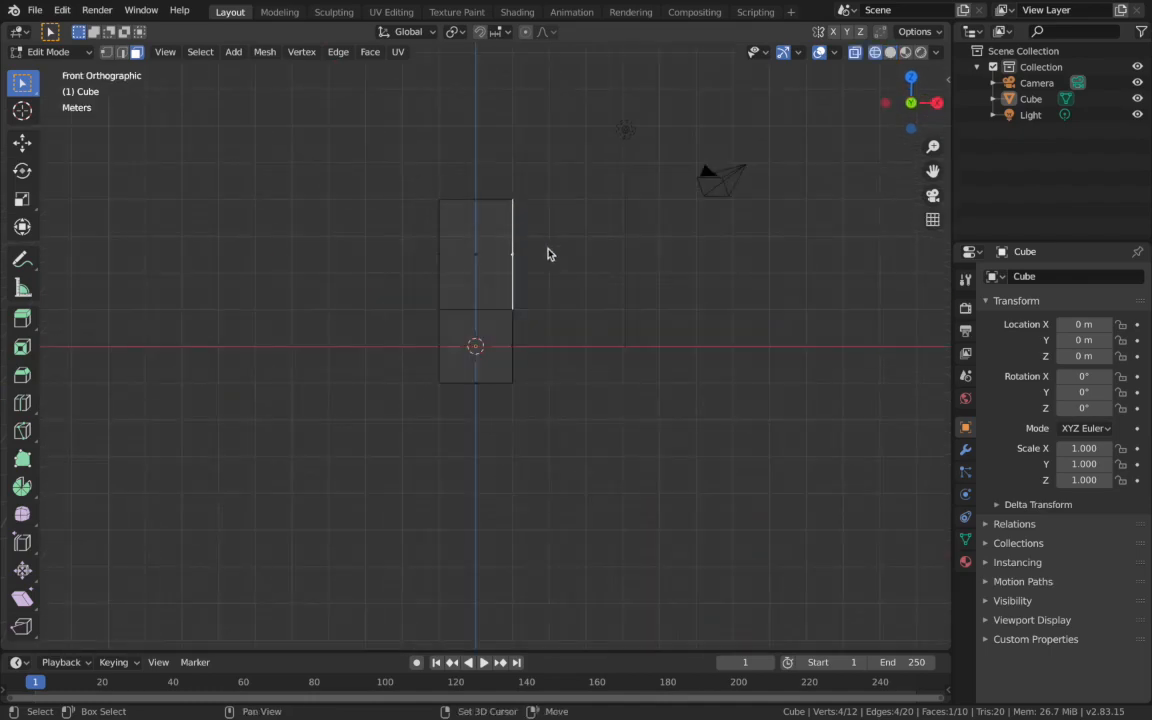
key(shift+z)
key(ctrl+z)
key(ctrl+z)
middle_drag(607, 296, 605, 297)
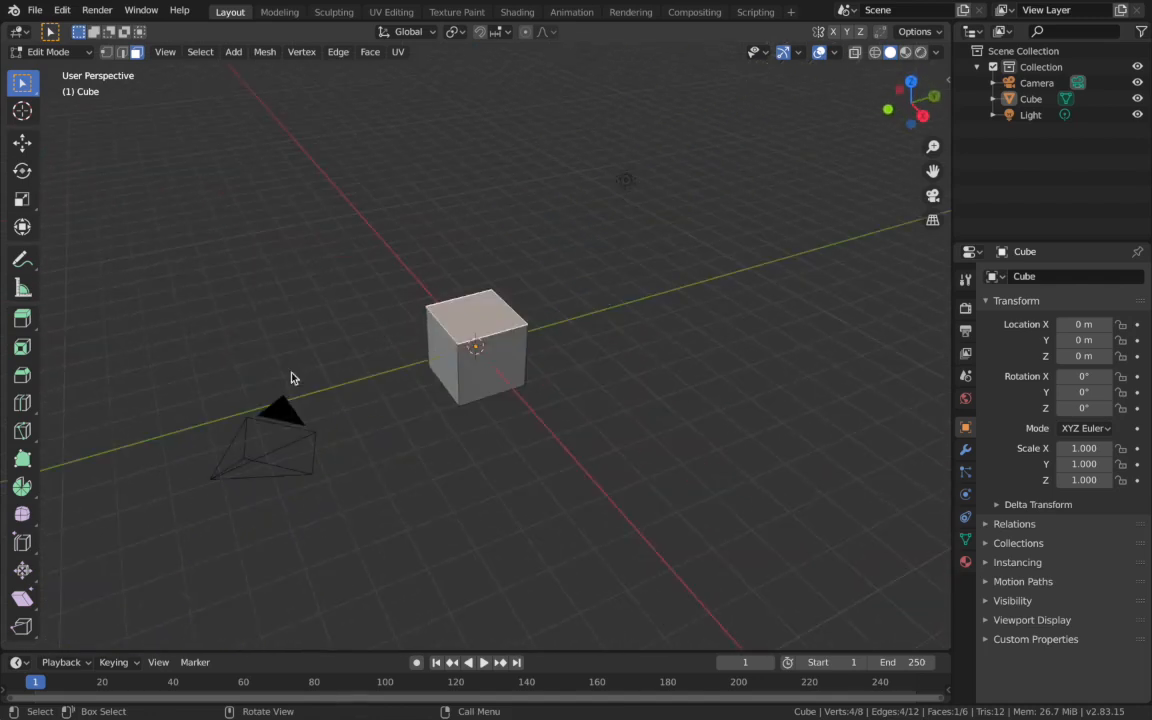
click(22, 346)
drag(475, 236, 496, 270)
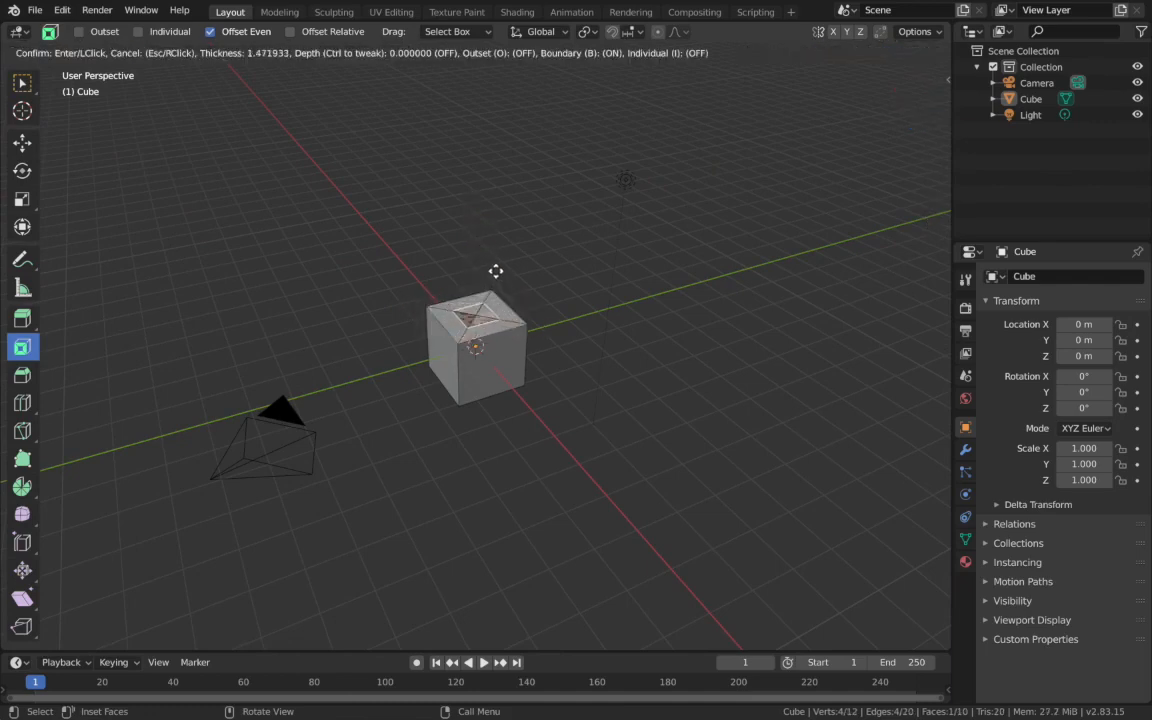
right_click(495, 271)
key(a)
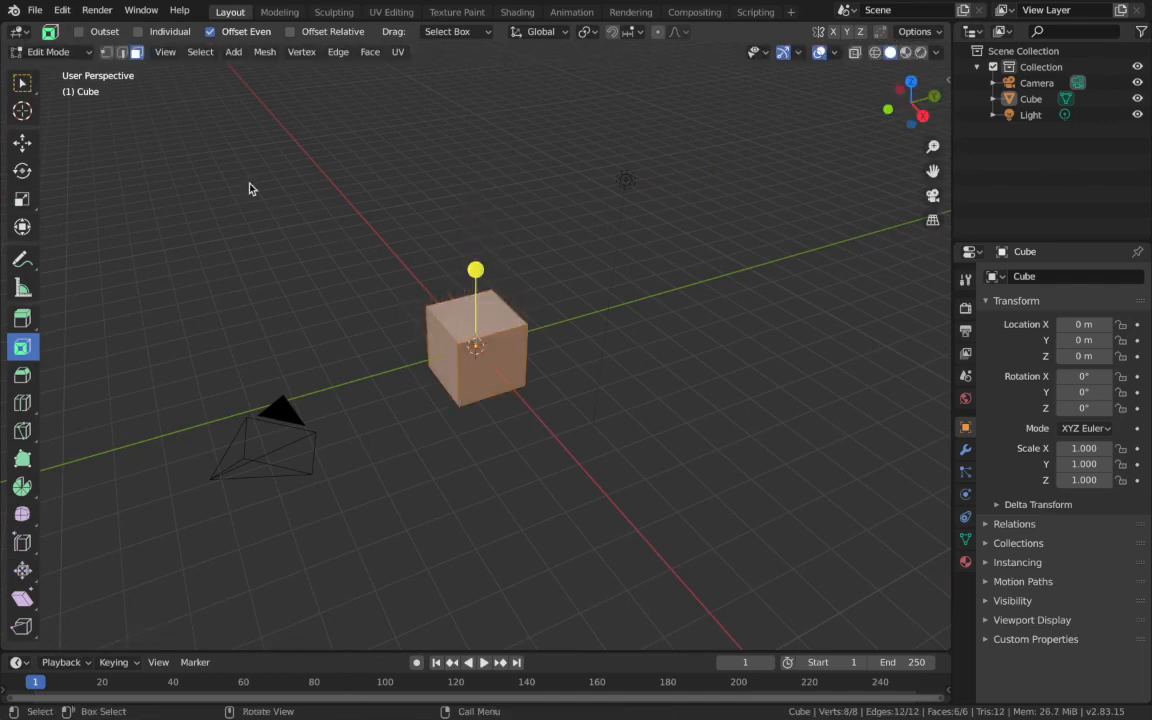
key(w)
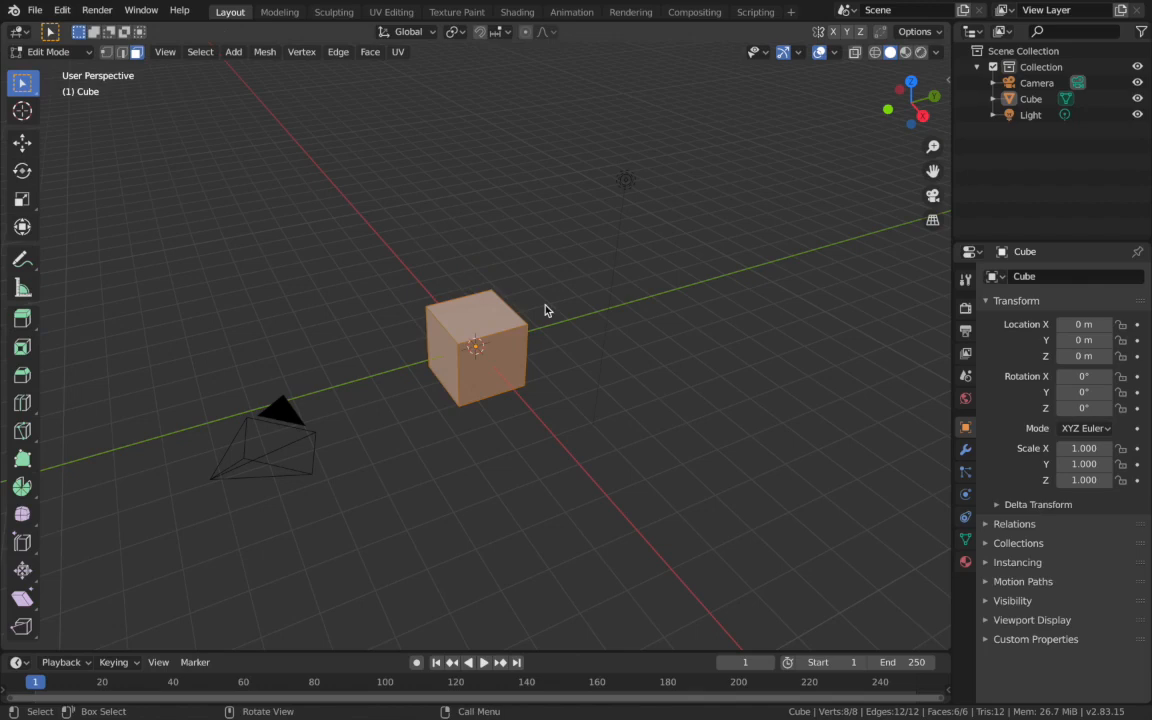
- Inset the cube's top face with a thickness of about 0.26
click(486, 324)
middle_drag(486, 330, 506, 316)
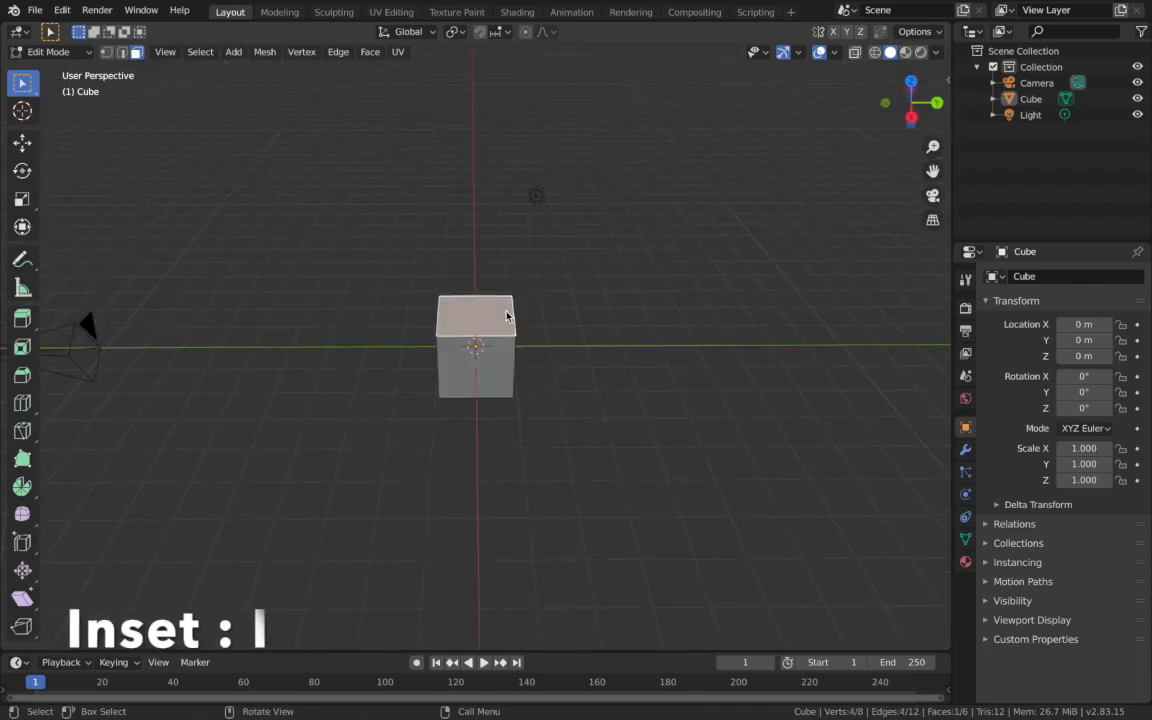
key(i)
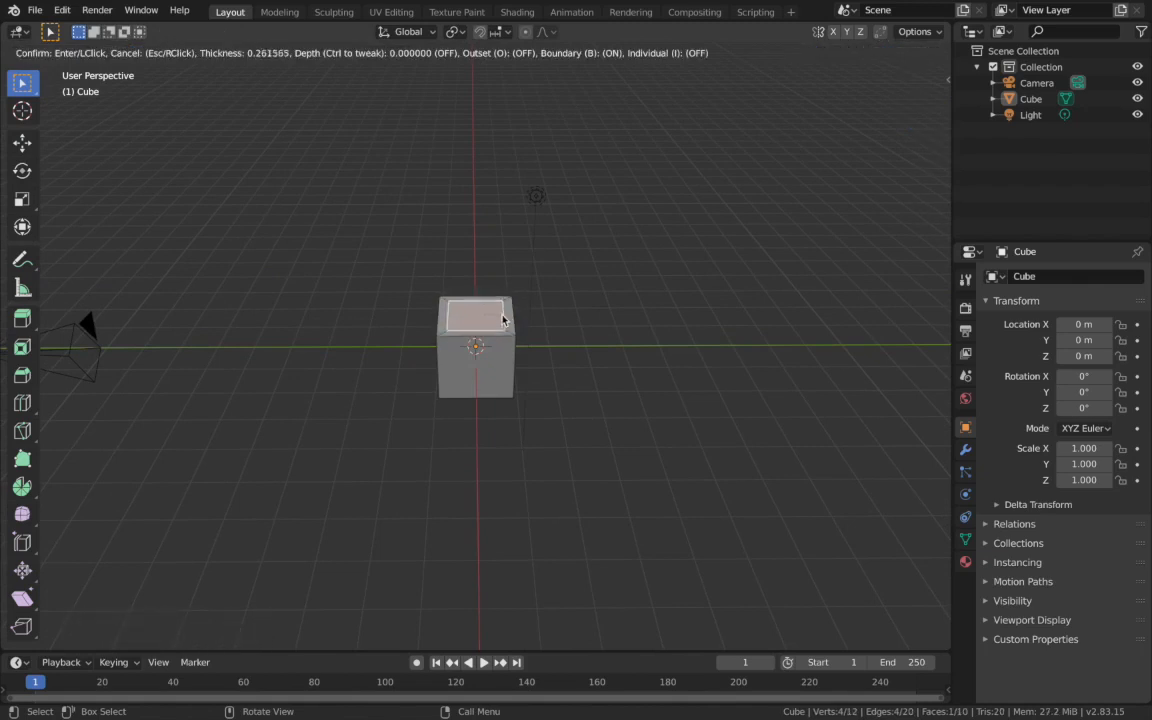
click(501, 317)
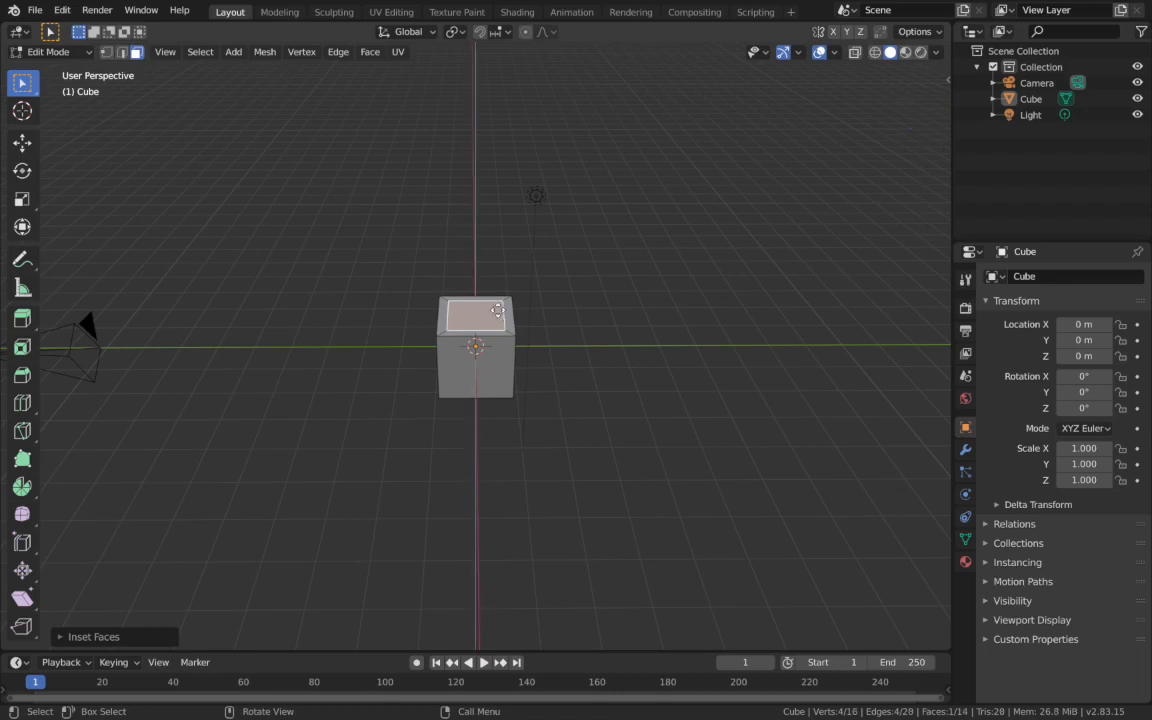
- Extrude the inset top face upward to form a smaller block on the cube
key(e)
click(502, 291)
middle_drag(501, 291, 490, 292)
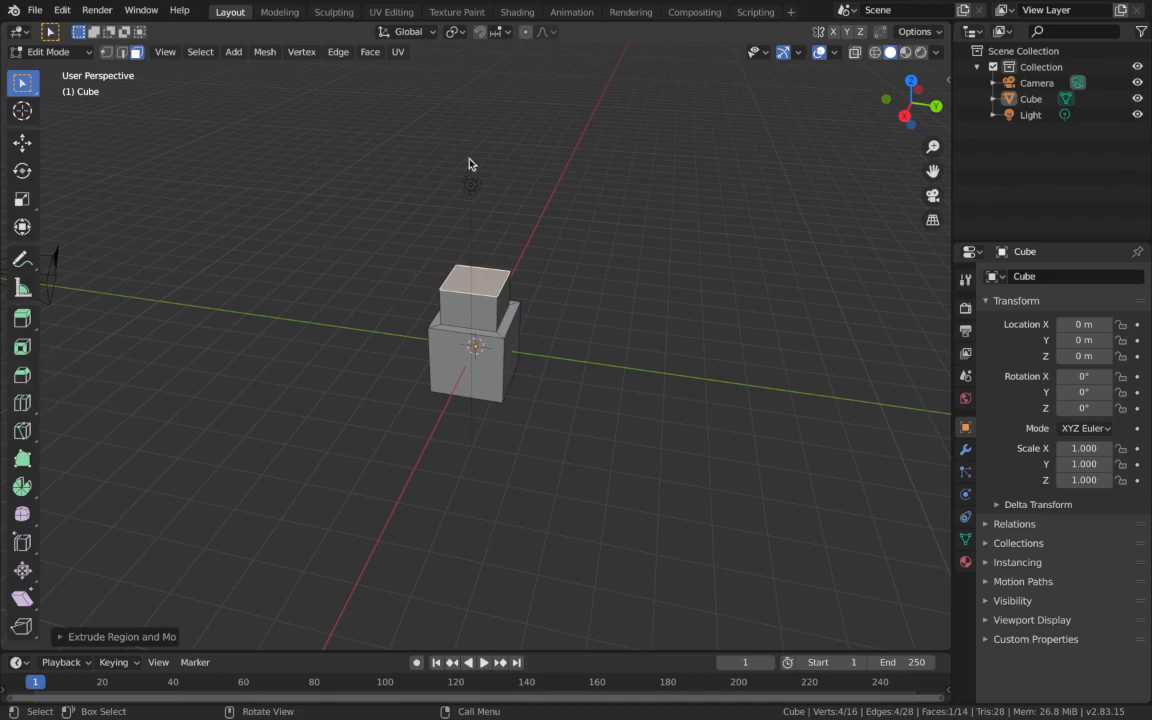
middle_drag(483, 152, 442, 208)
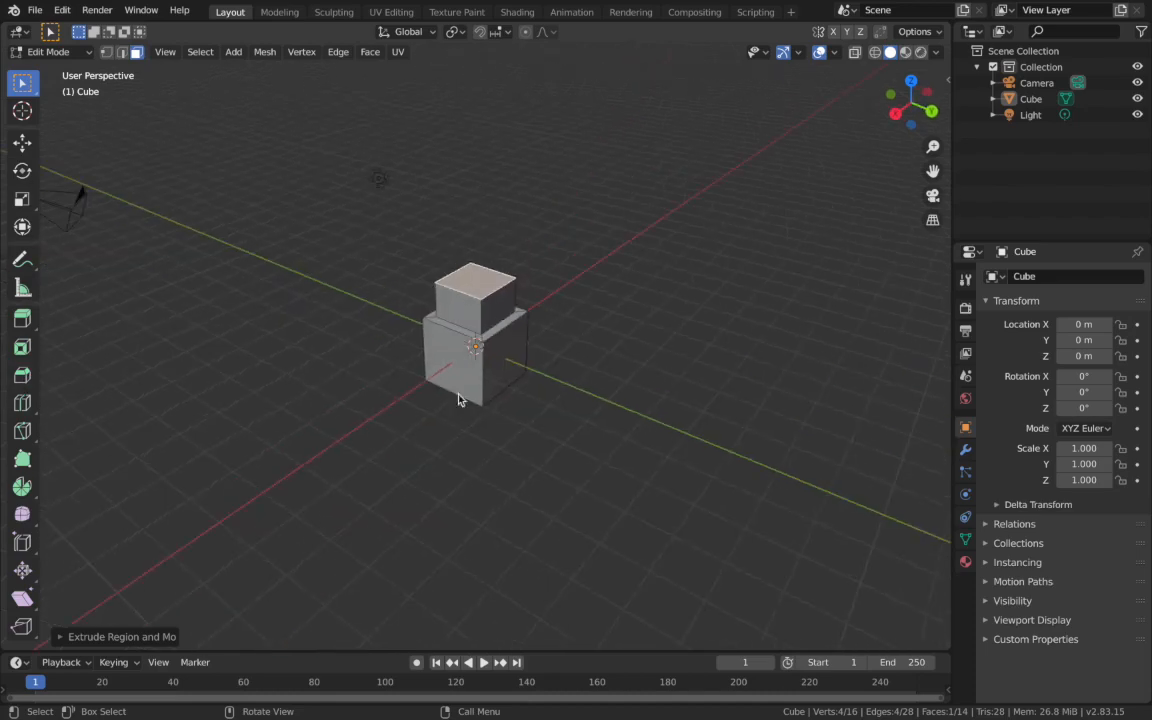
click(22, 374)
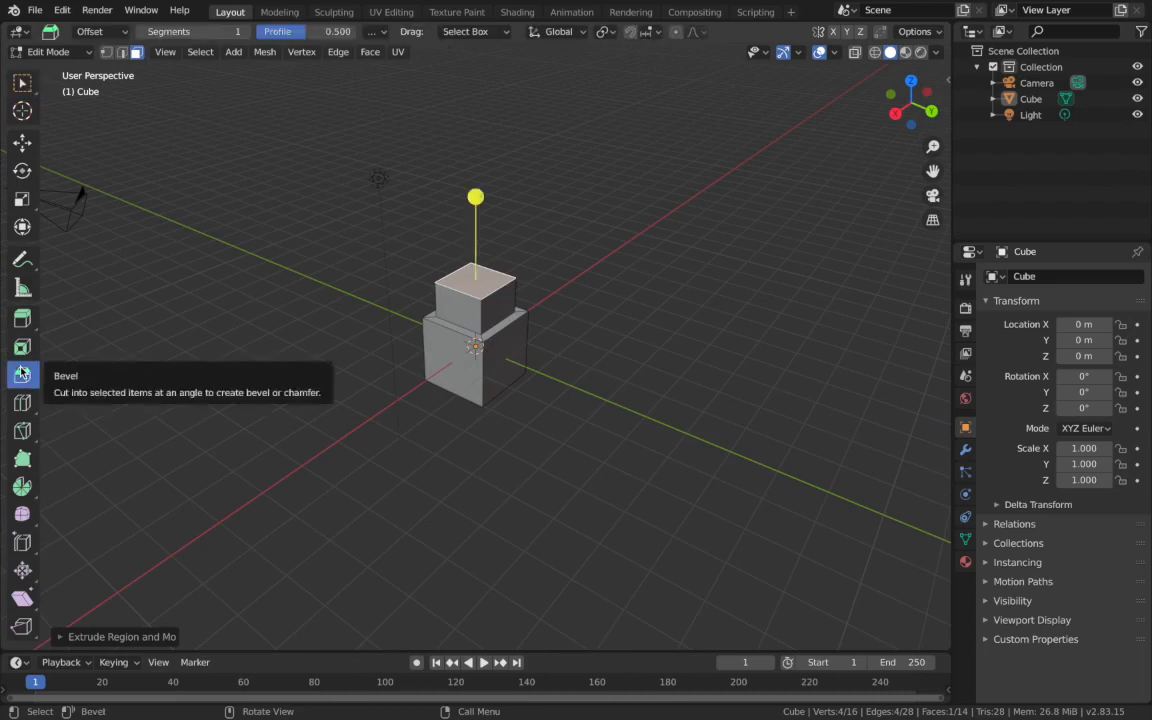
mouse_move(475, 196)
mouse_down()
mouse_move(468, 167)
mouse_move(458, 201)
mouse_up()
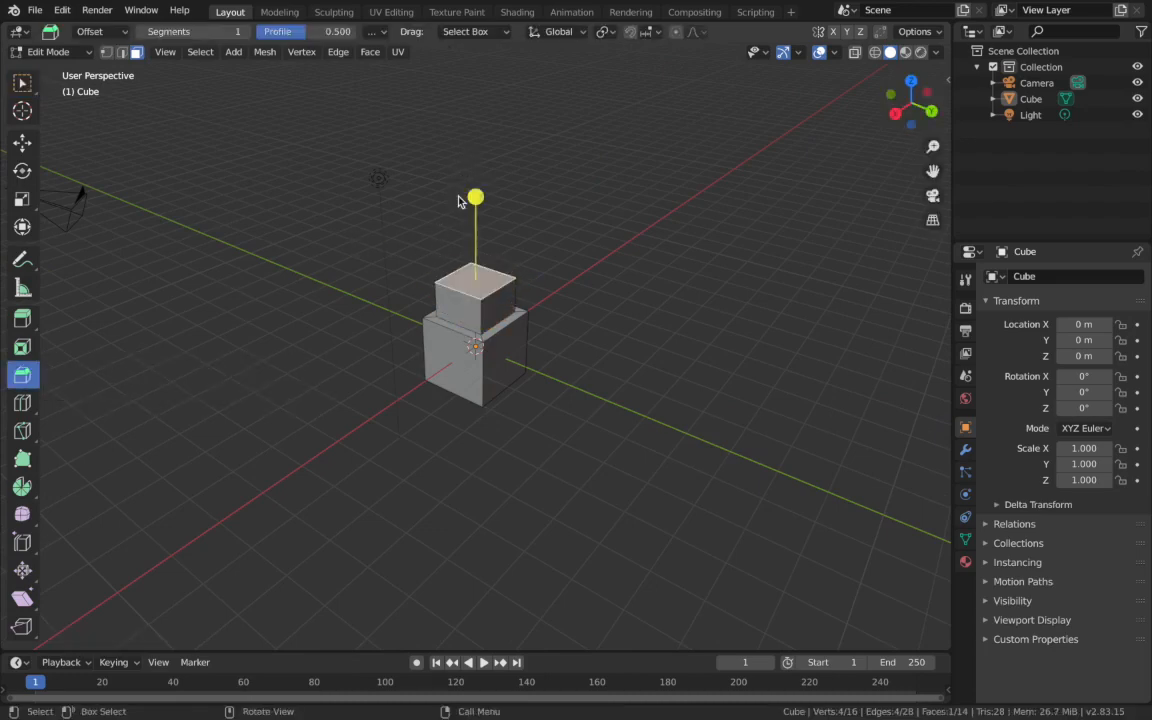
click(22, 80)
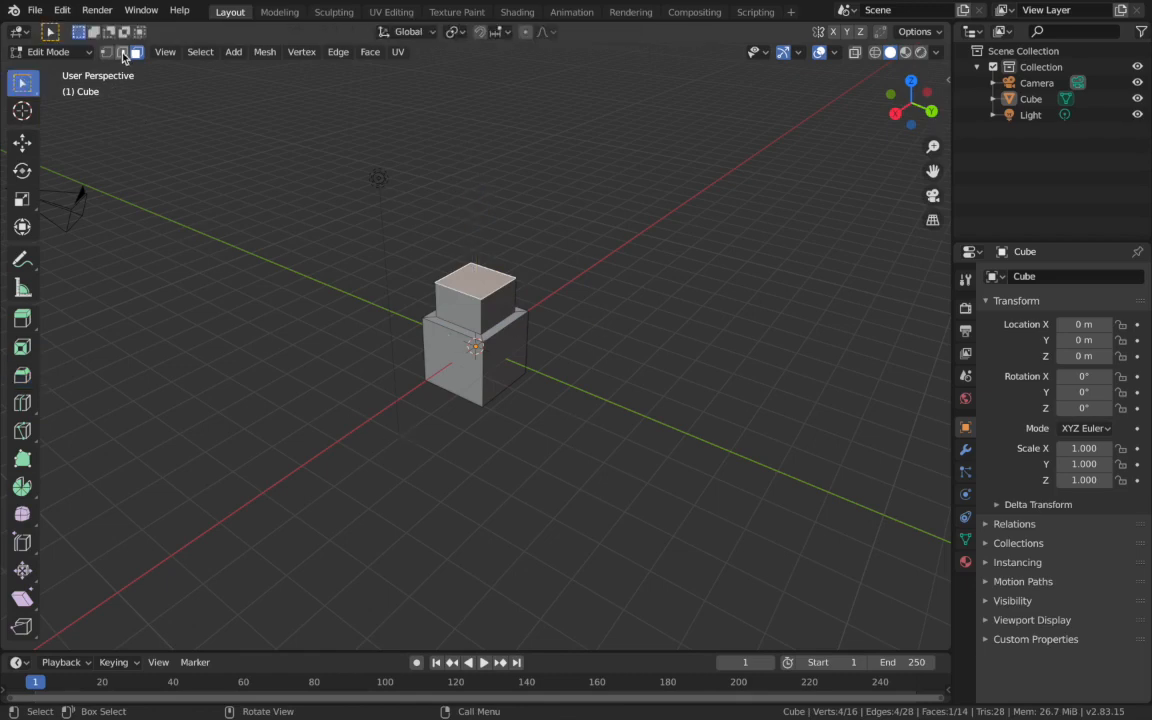
- Switch to edge selection and select the four vertical corner edges of the upper block
click(122, 53)
middle_drag(476, 336, 476, 345)
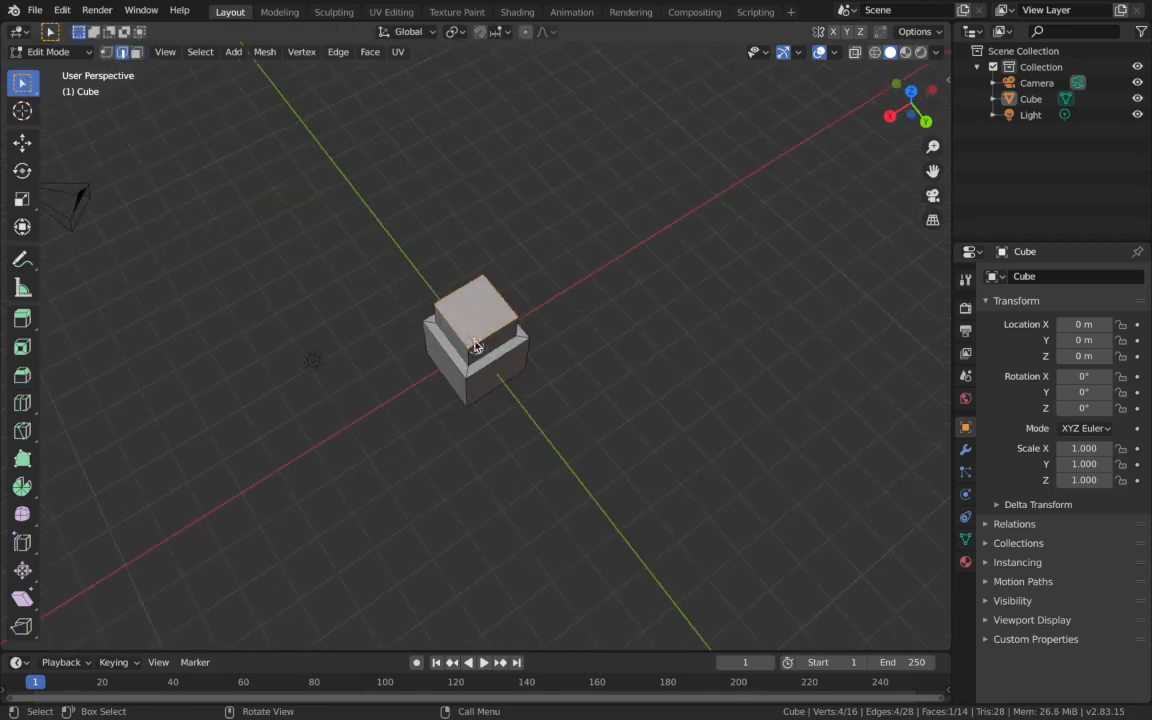
scroll(476, 345, up, 4)
middle_drag(488, 346, 485, 321)
click(484, 321)
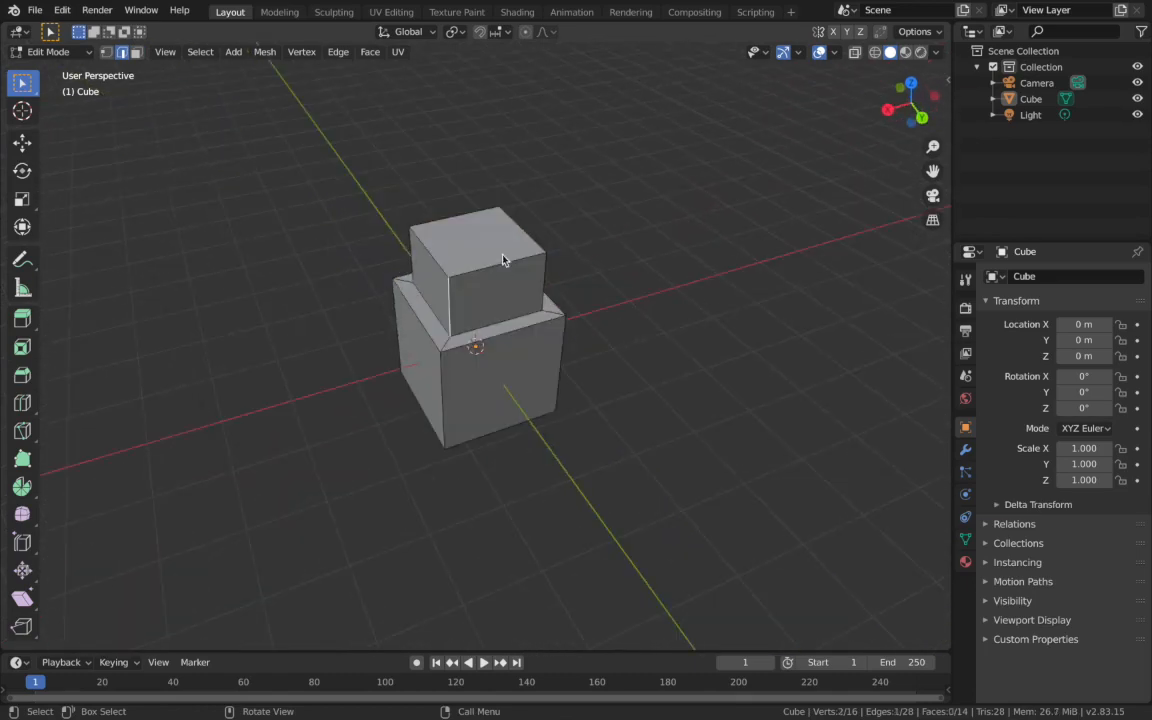
middle_drag(455, 308, 514, 265)
shift+click(421, 285)
shift+click(420, 288)
shift+click(411, 278)
- Bevel the upper block's vertical corner edges with 5 segments and a width of about 0.465 m
key(ctrl+b)
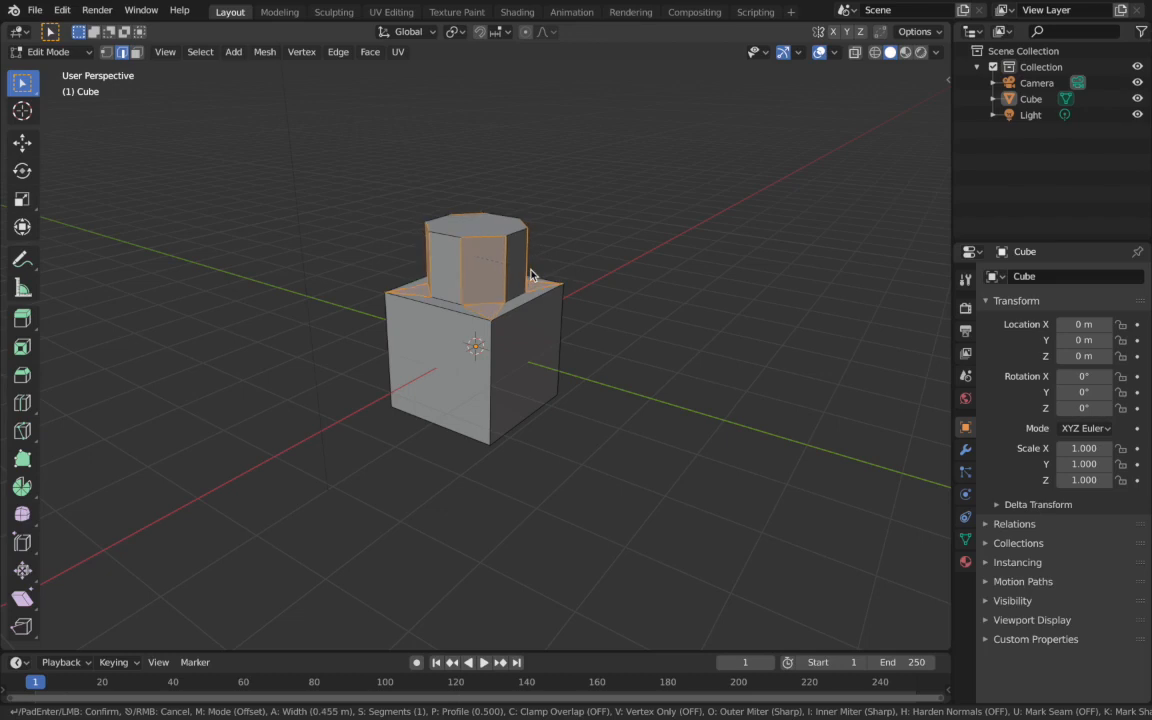
scroll(530, 275, up, 1)
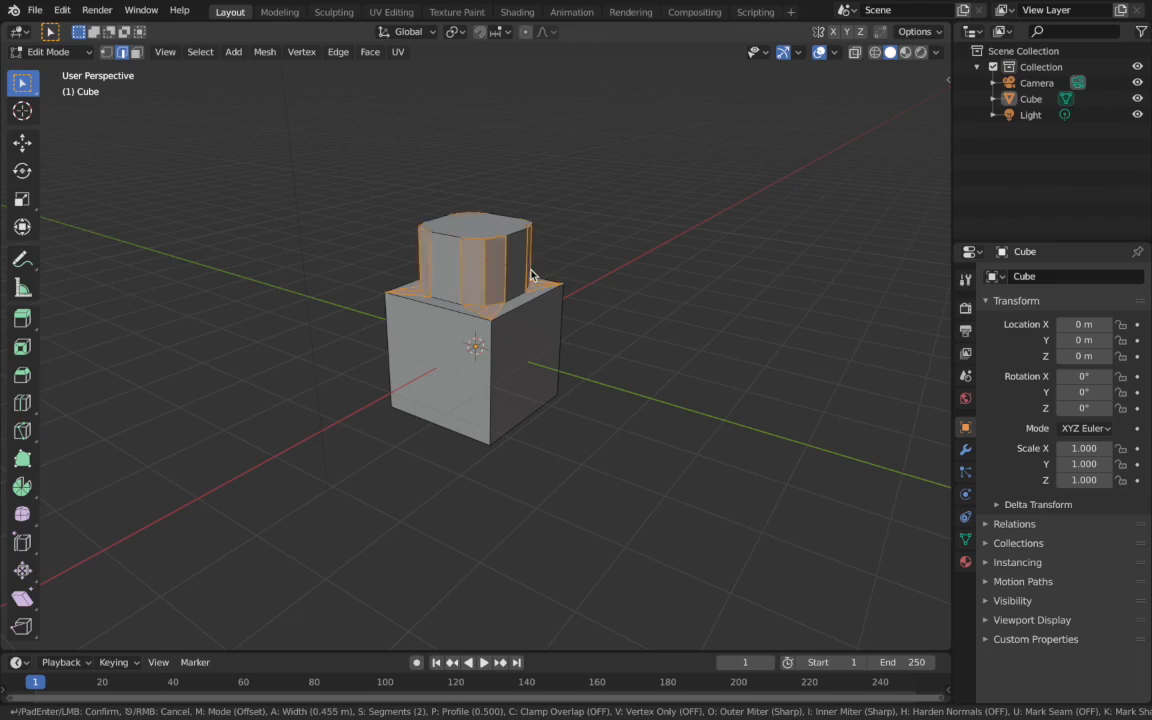
scroll(530, 275, up, 1)
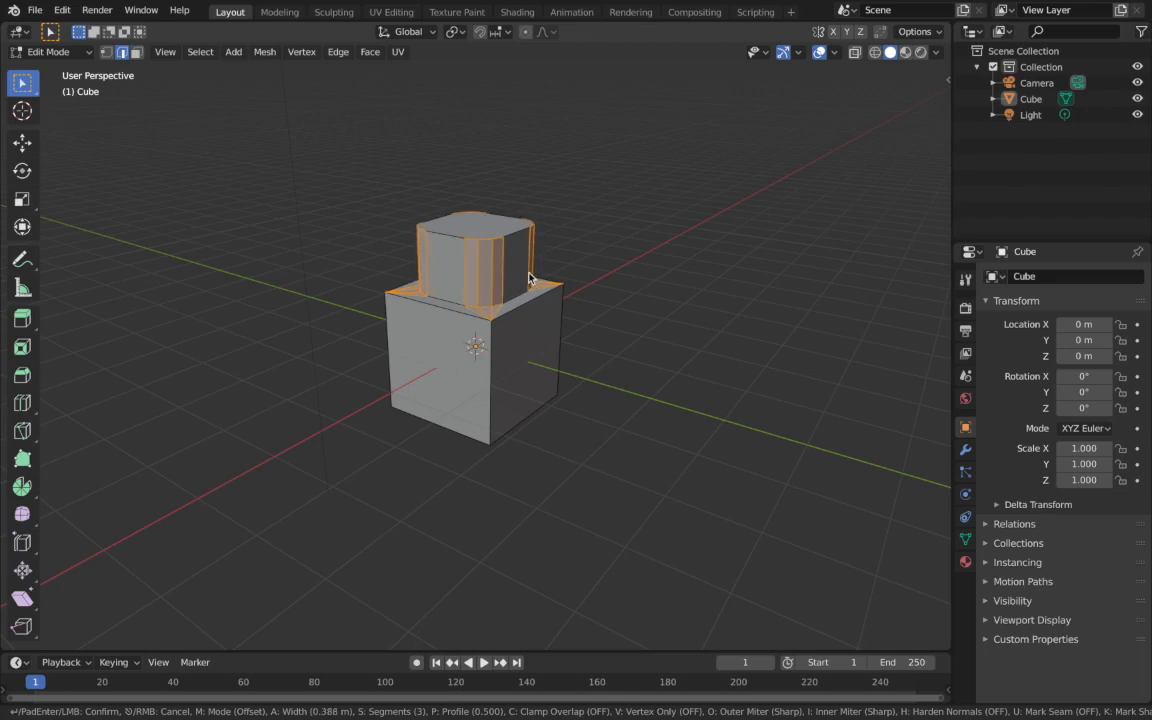
scroll(530, 276, up, 2)
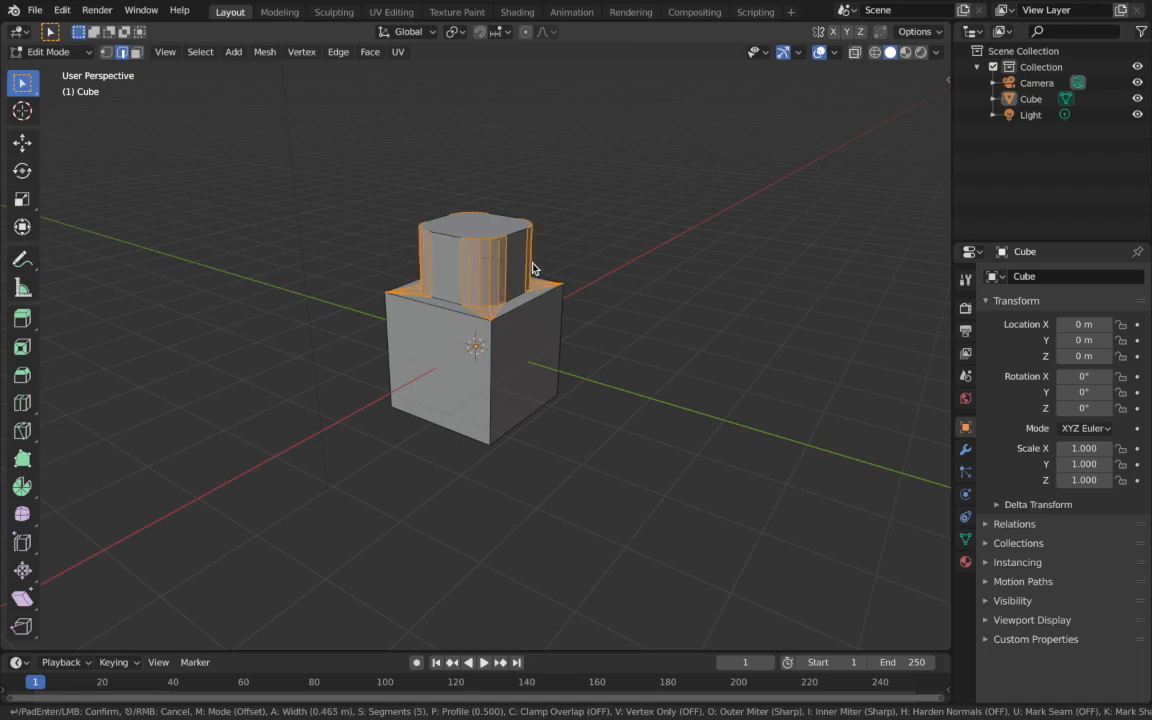
click(532, 268)
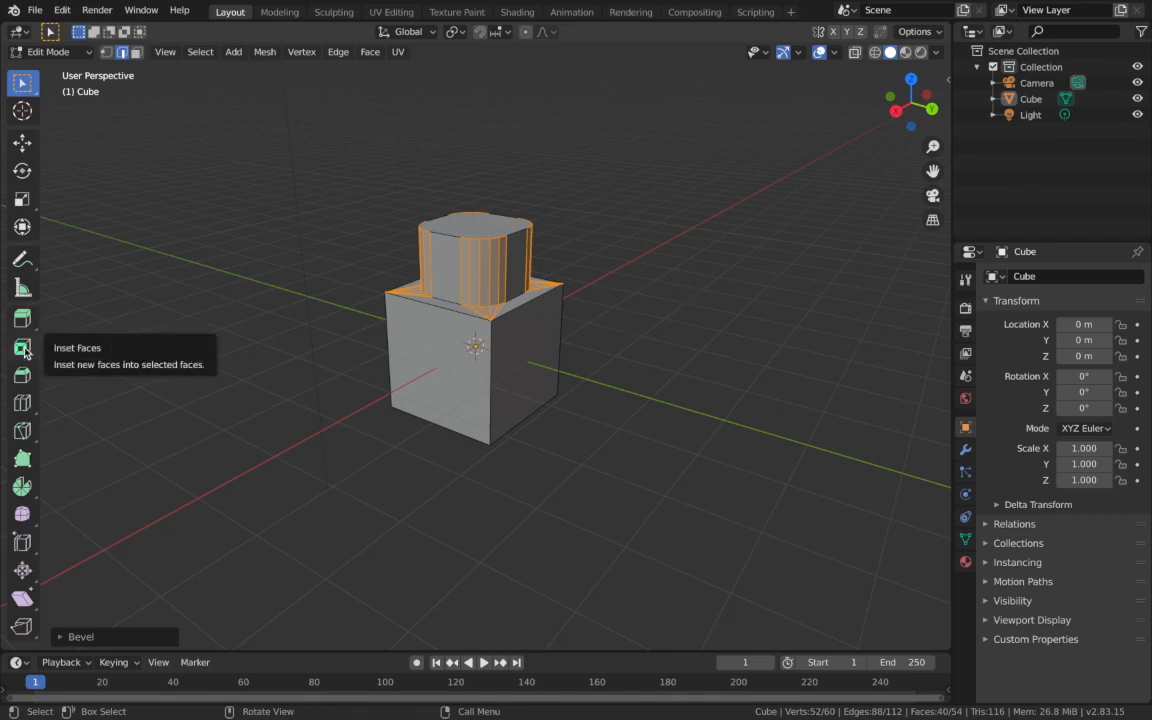
- Add two evenly spaced horizontal loop cuts around the lower block and select the upper loop
middle_drag(530, 347, 532, 347)
key(ctrl+r)
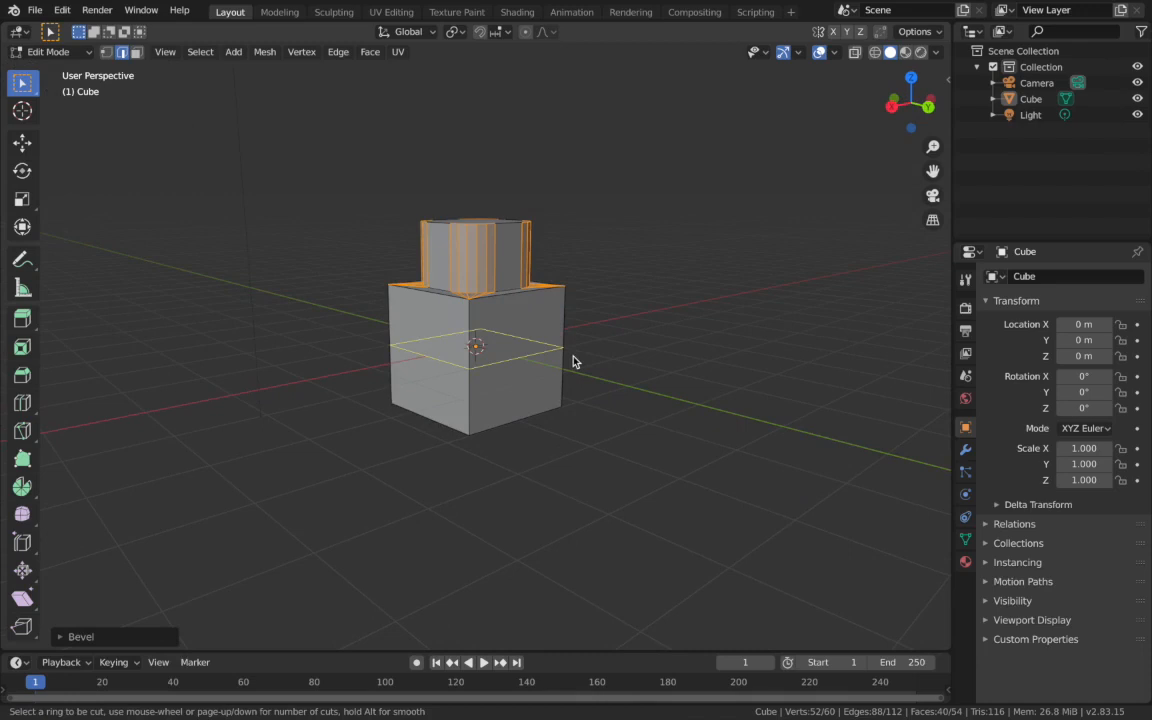
scroll(573, 357, up, 1)
click(573, 357)
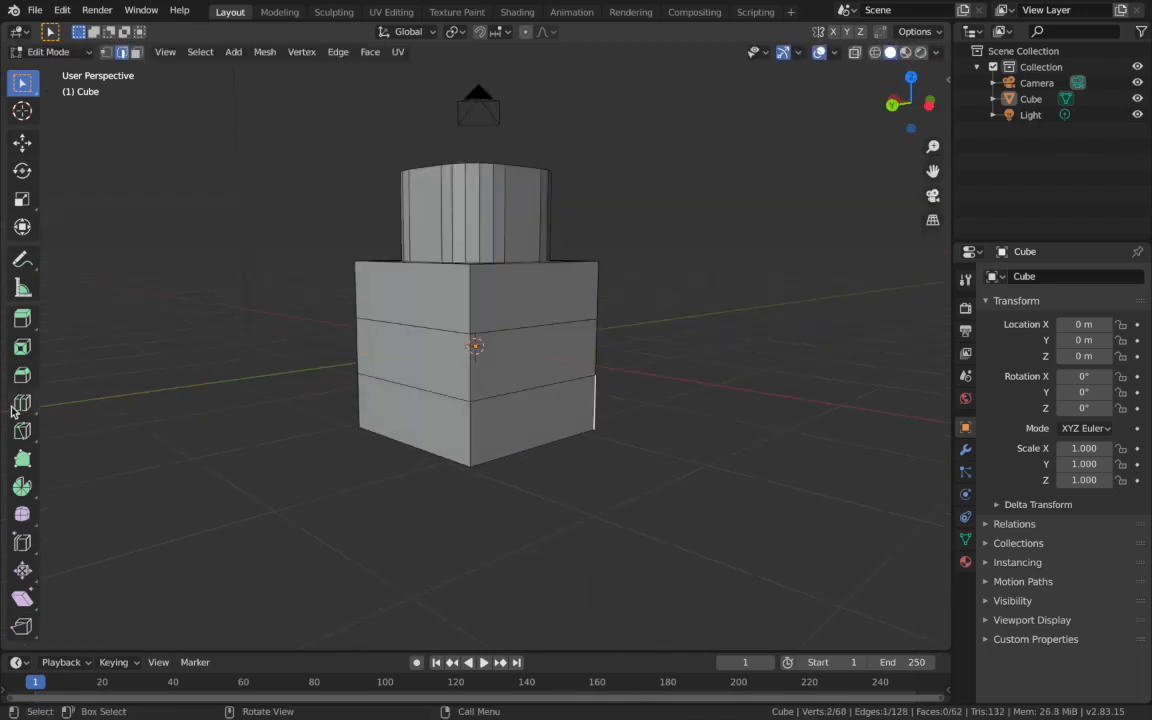
click(501, 333)
alt+click(501, 333)
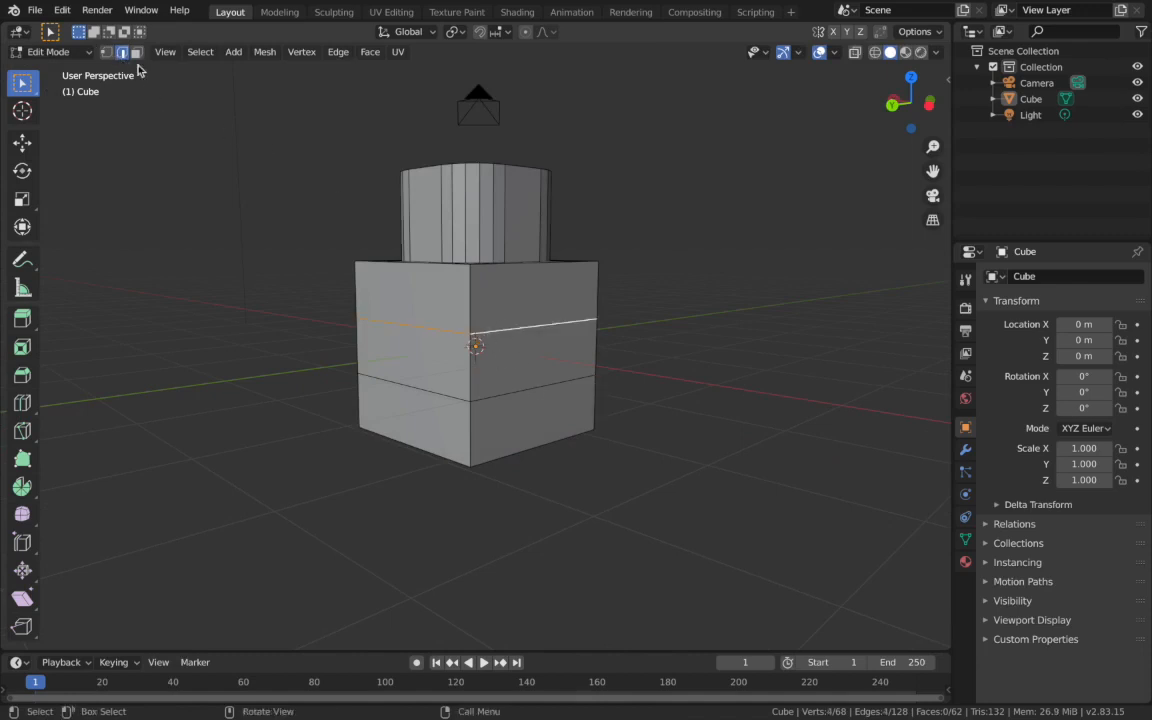
- Select both horizontal edge loops around the lower block
alt+click(516, 396)
alt+shift+click(512, 332)
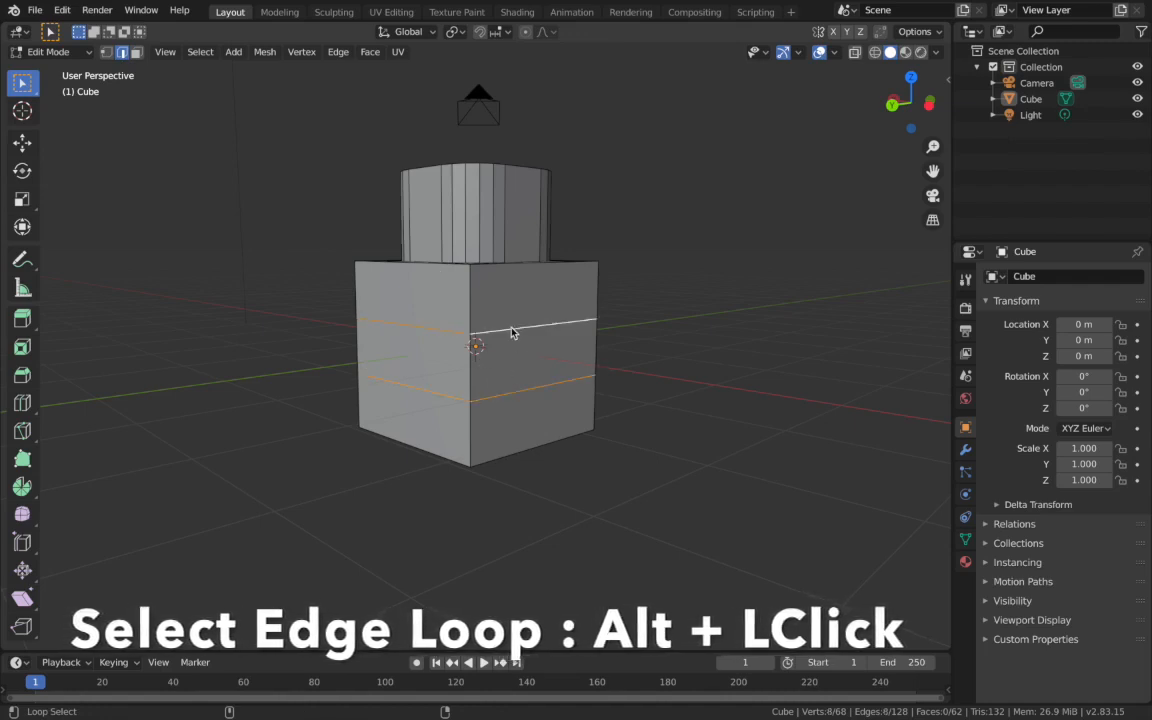
scroll(512, 332, right, 10)
scroll(512, 332, right, 10)
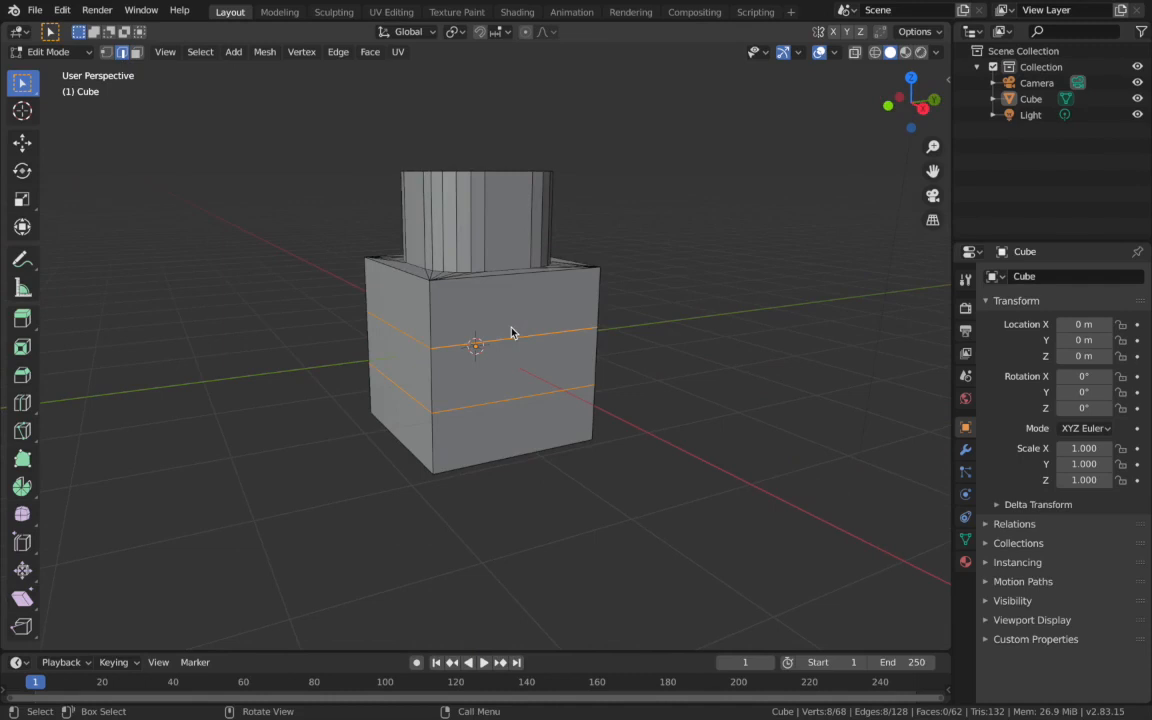
scroll(547, 453, right, 10)
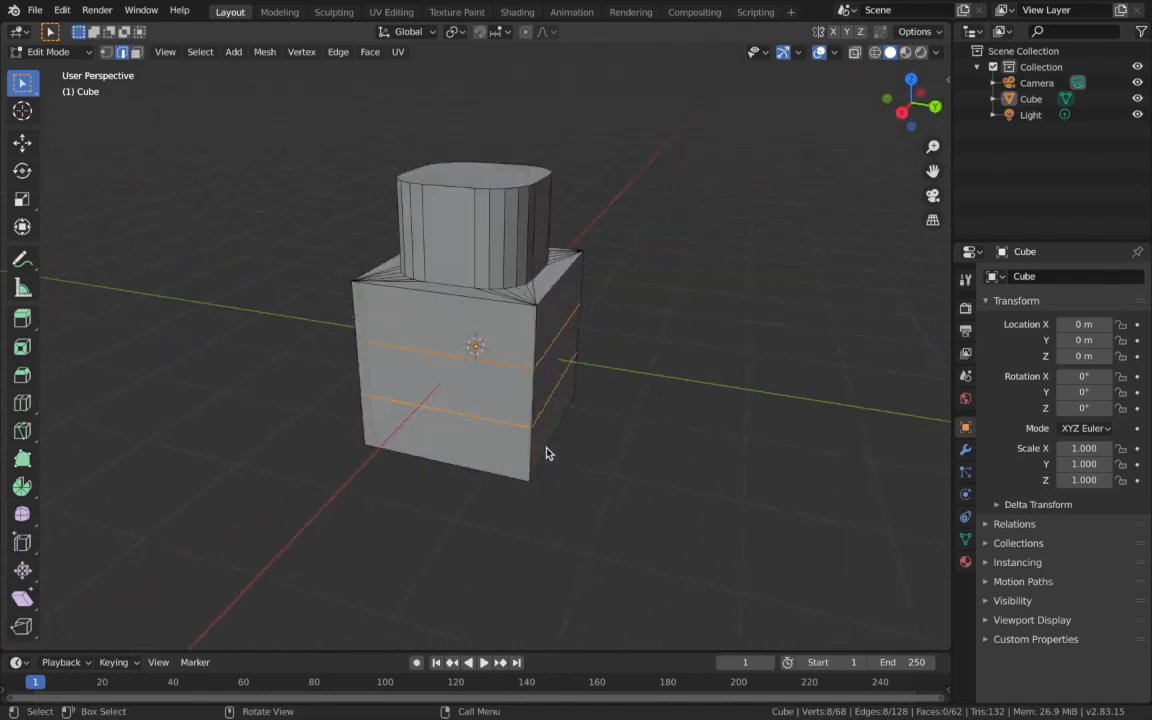
- Extrude both selected edge loops in place and scale them outward by about 1.53 to form two flared flanges
key(s)
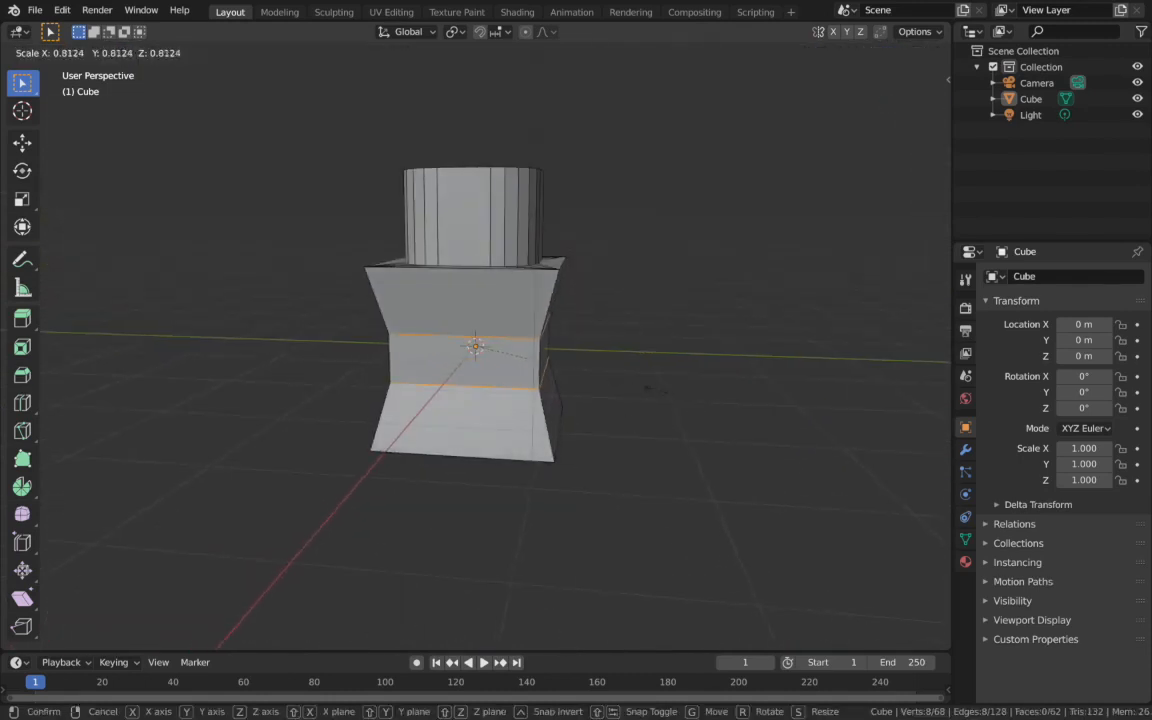
key(Escape)
key(e)
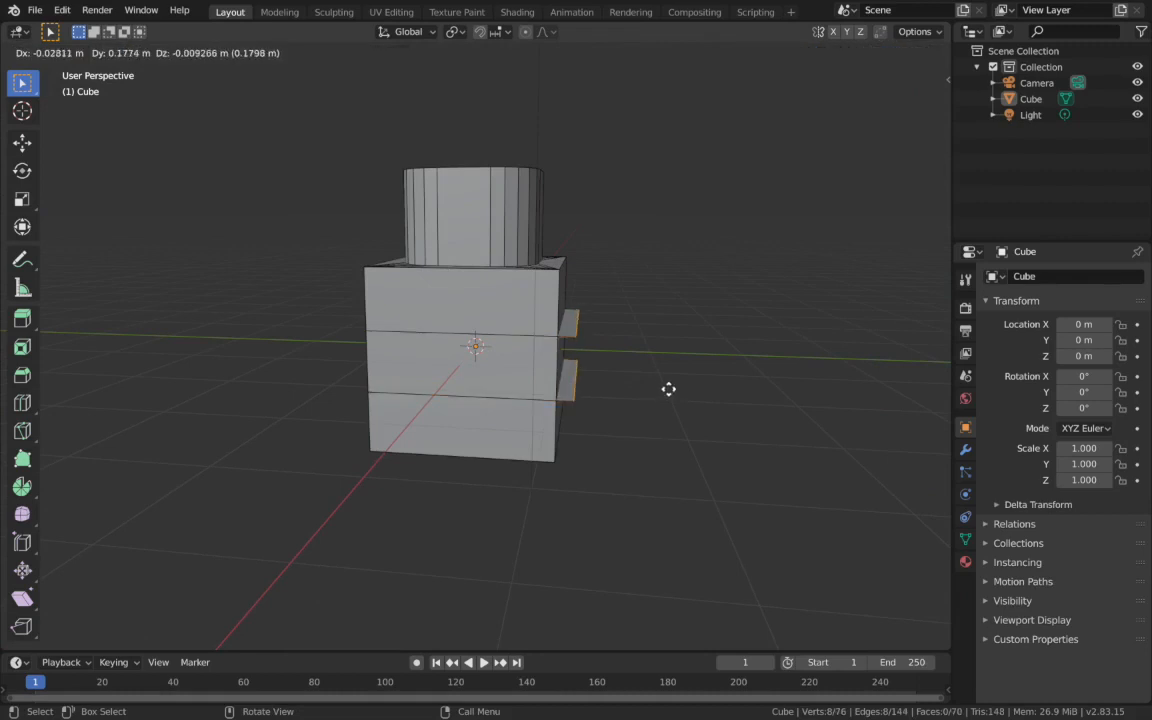
key(Escape)
key(s)
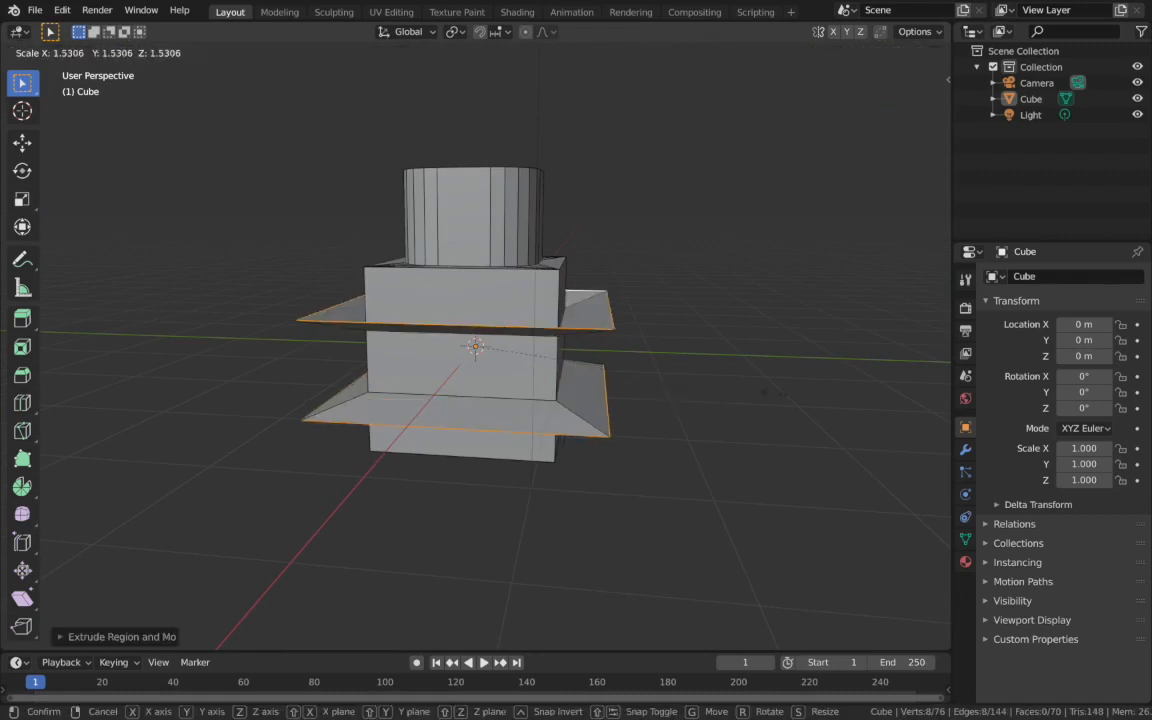
click(773, 399)
scroll(773, 399, right, 5)
scroll(773, 399, left, 4)
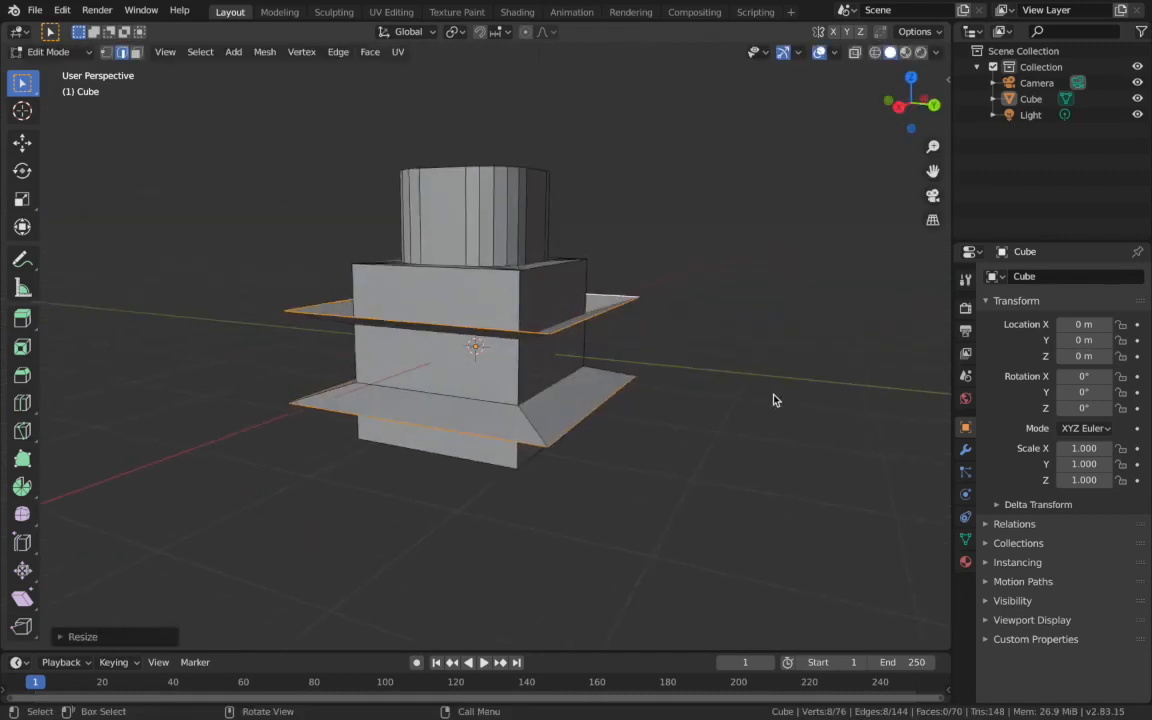
scroll(773, 399, right, 4)
scroll(773, 399, up, 3)
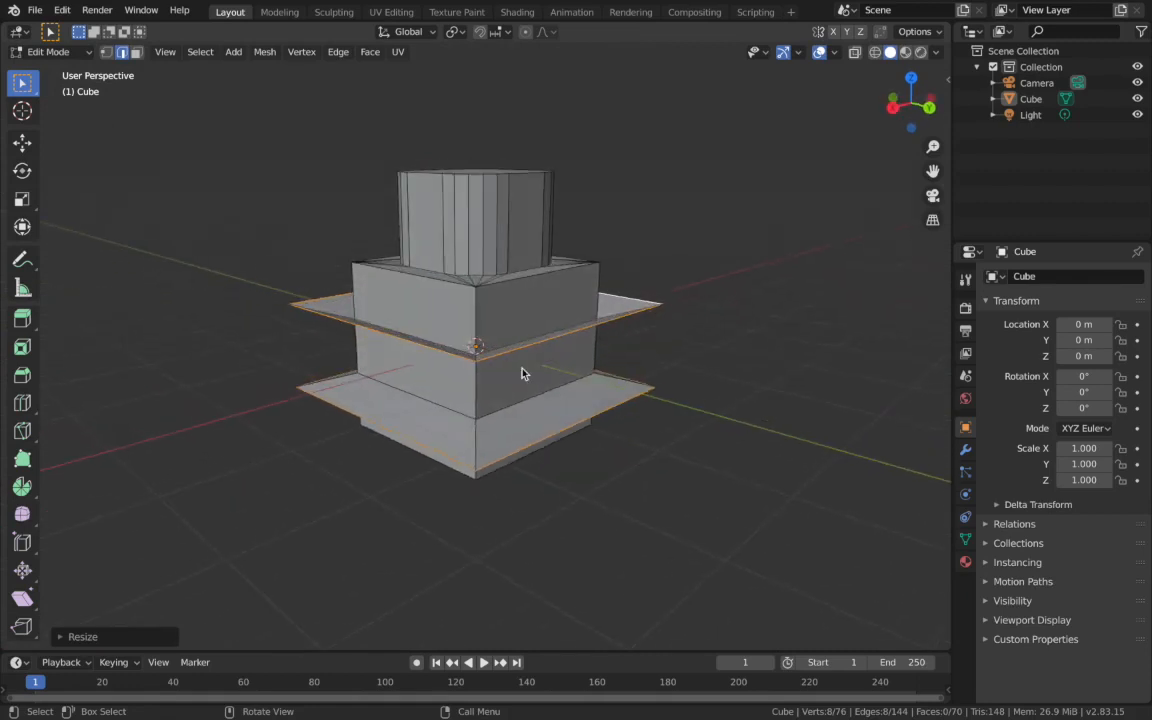
scroll(503, 427, up, 4)
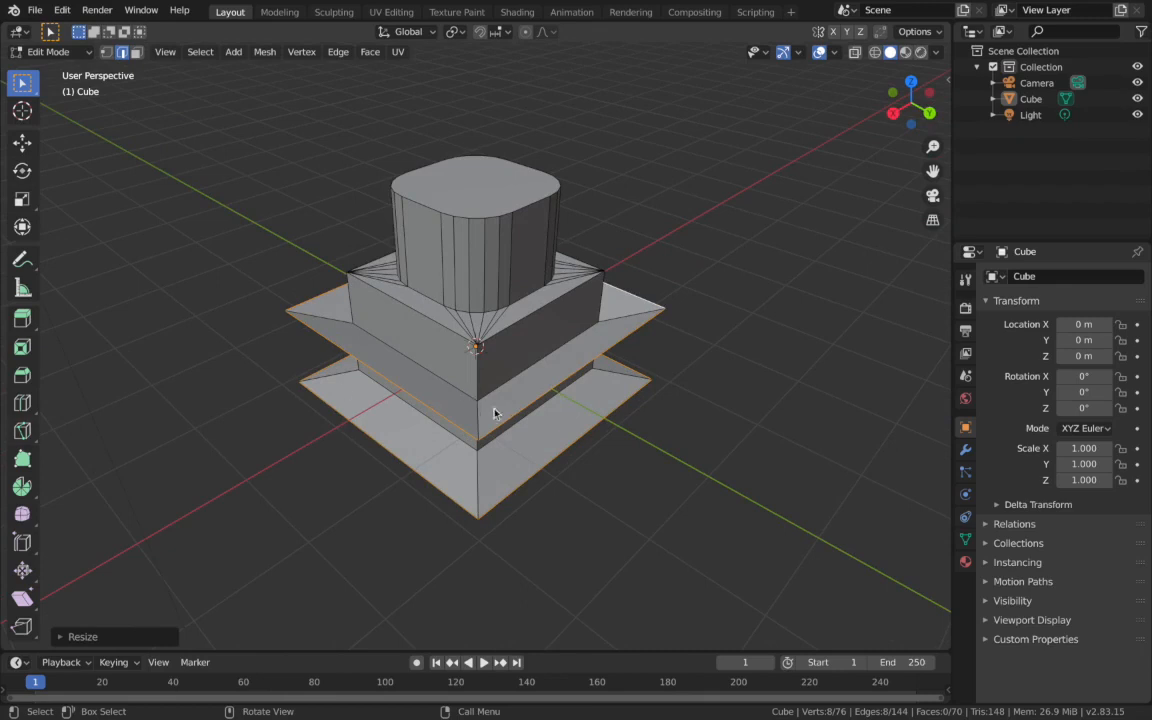
scroll(493, 415, down, 4)
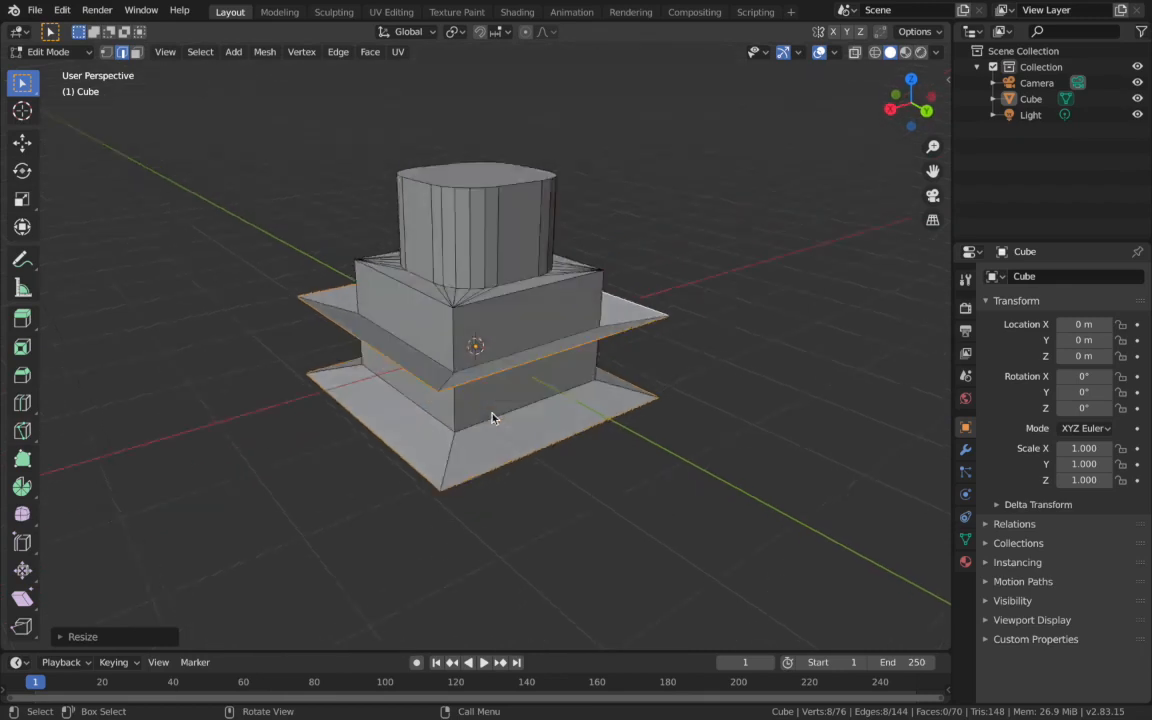
click(23, 433)
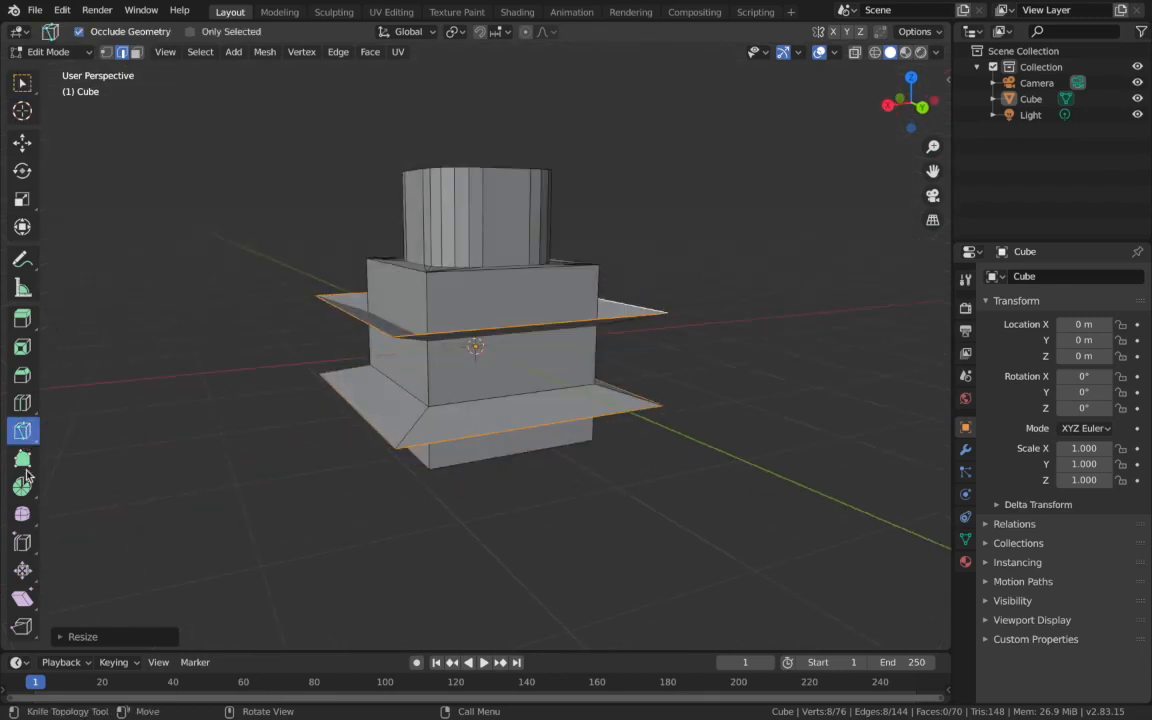
scroll(524, 397, up, 5)
scroll(524, 397, left, 5)
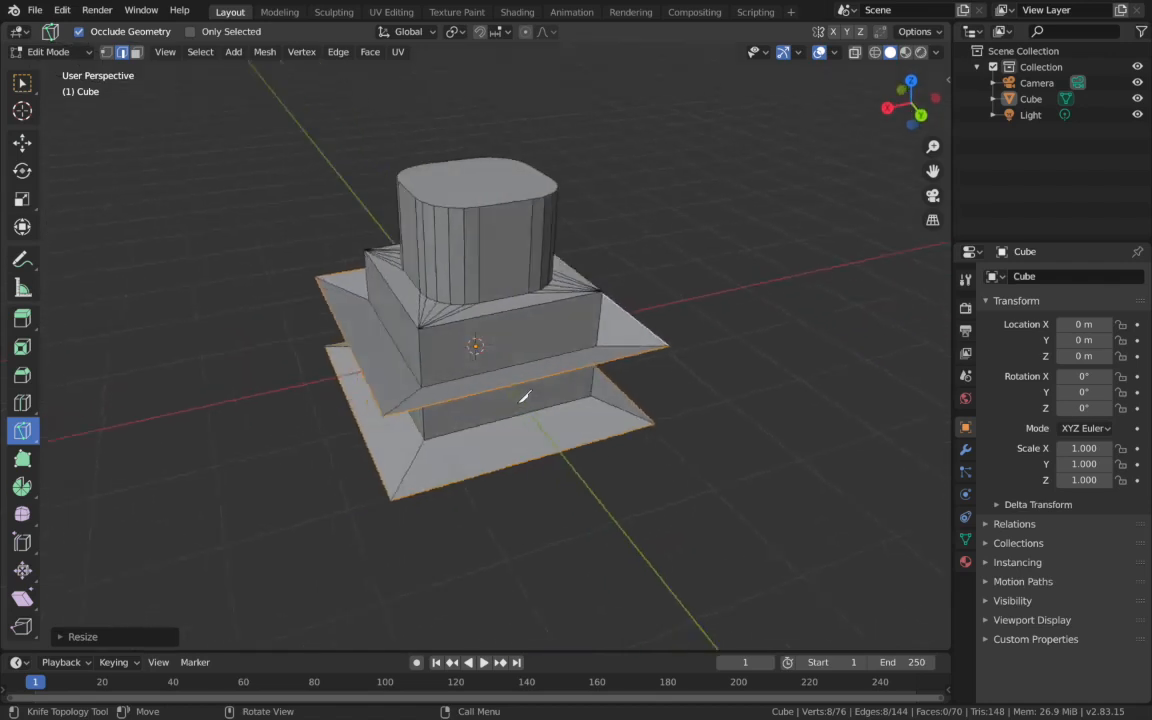
scroll(469, 338, right, 5)
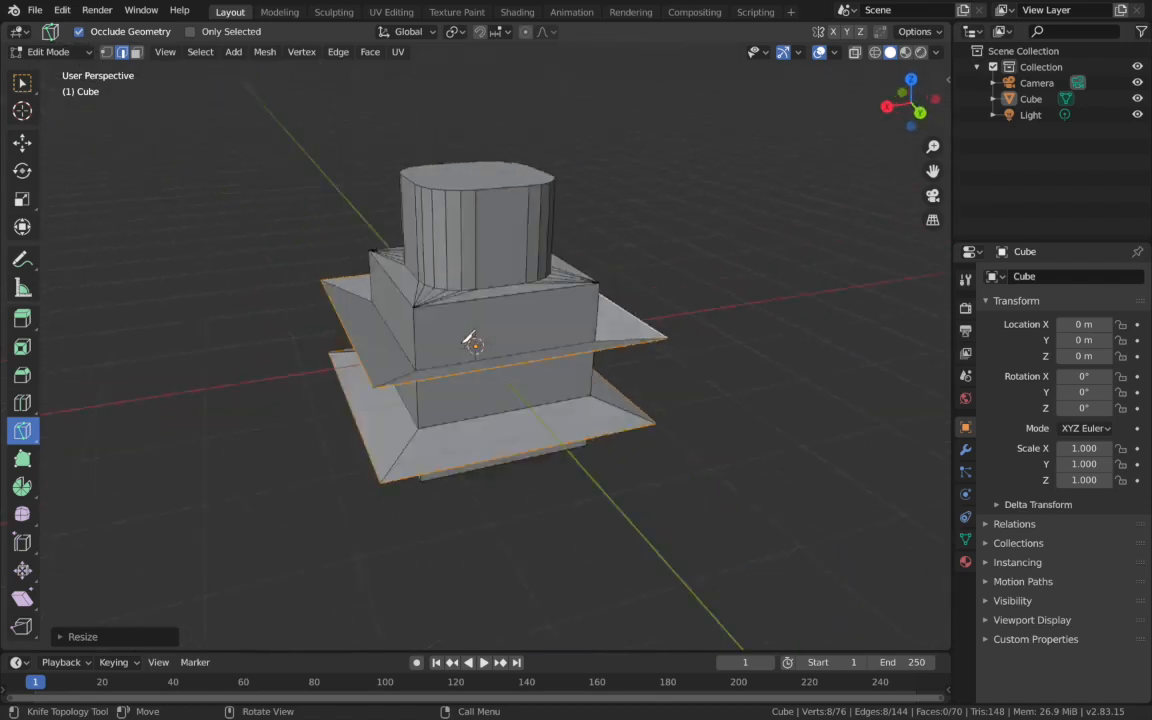
click(22, 85)
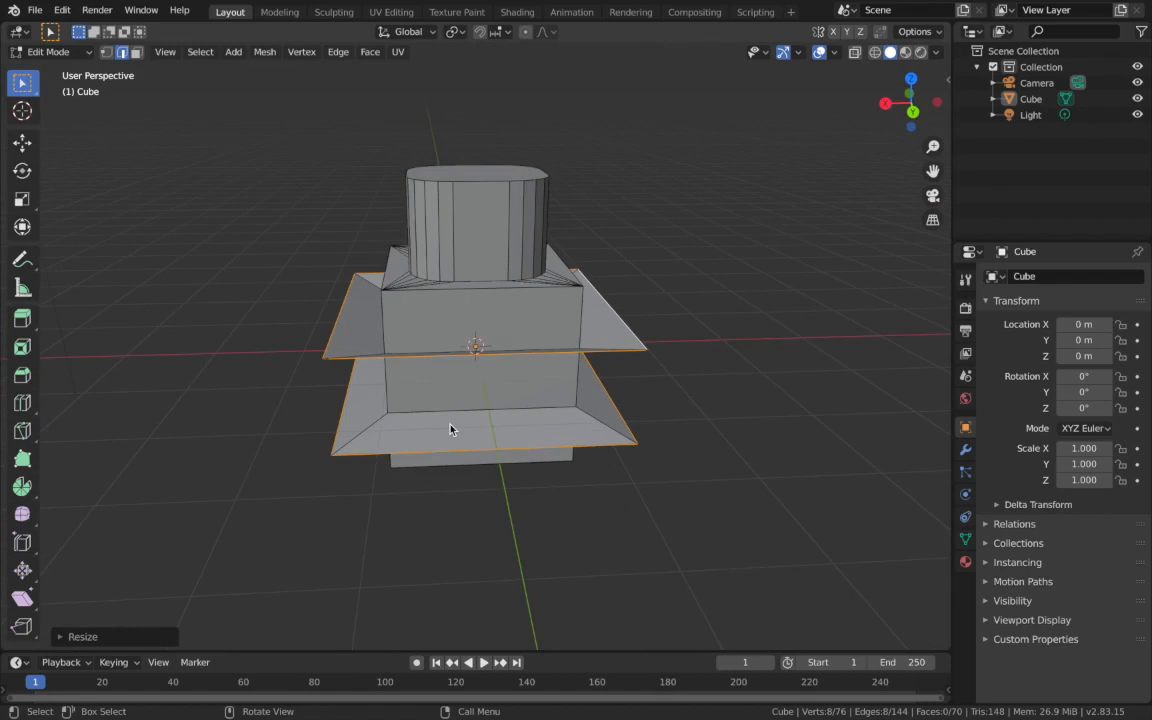
key(k)
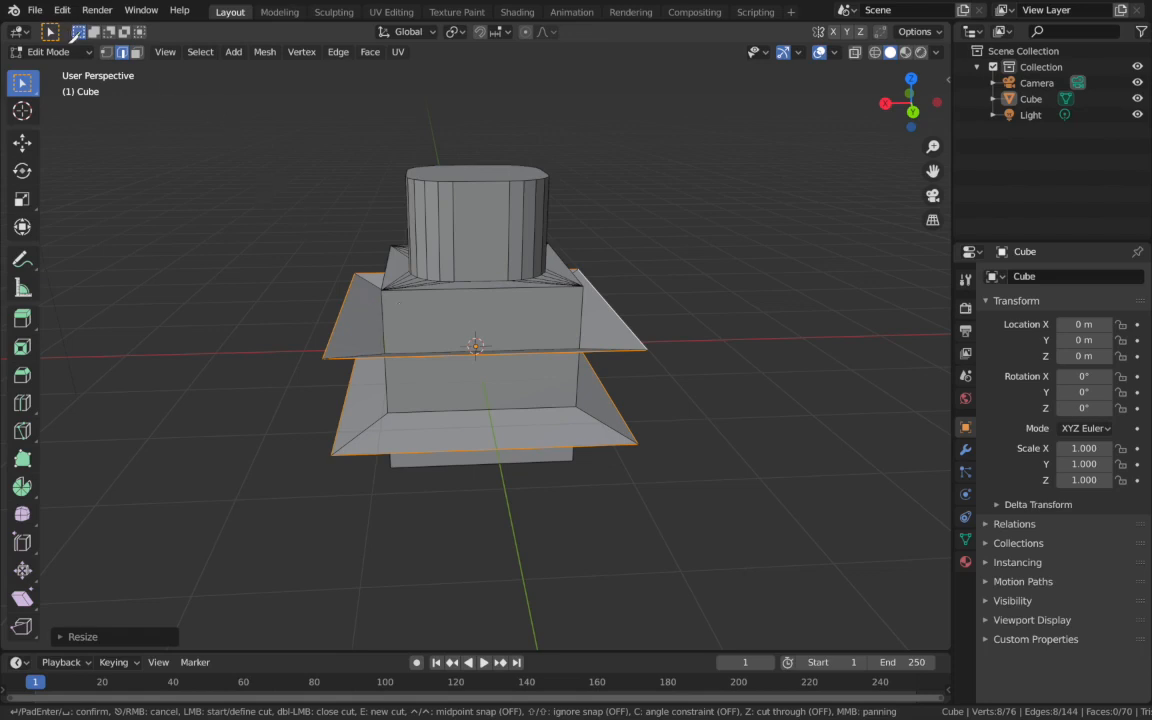
key(Escape)
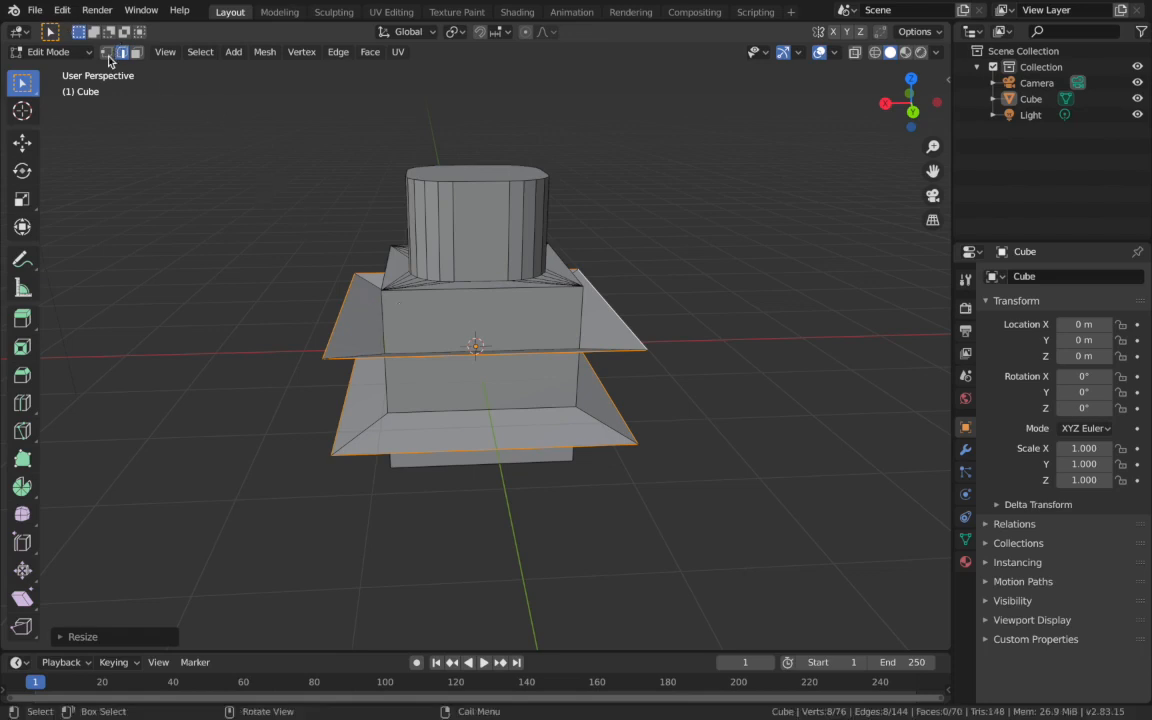
- Switch to vertex selection and try a diagonal knife cut from the top corner of the block's upper front face to its lower edge
click(108, 118)
click(106, 52)
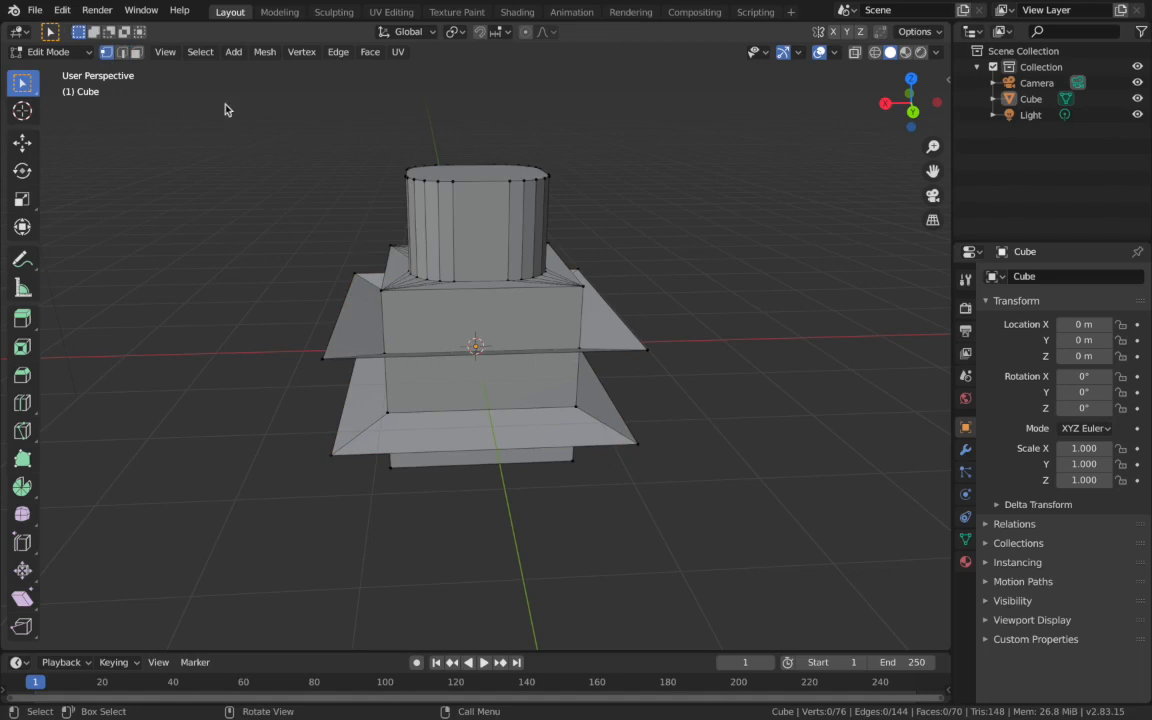
key(k)
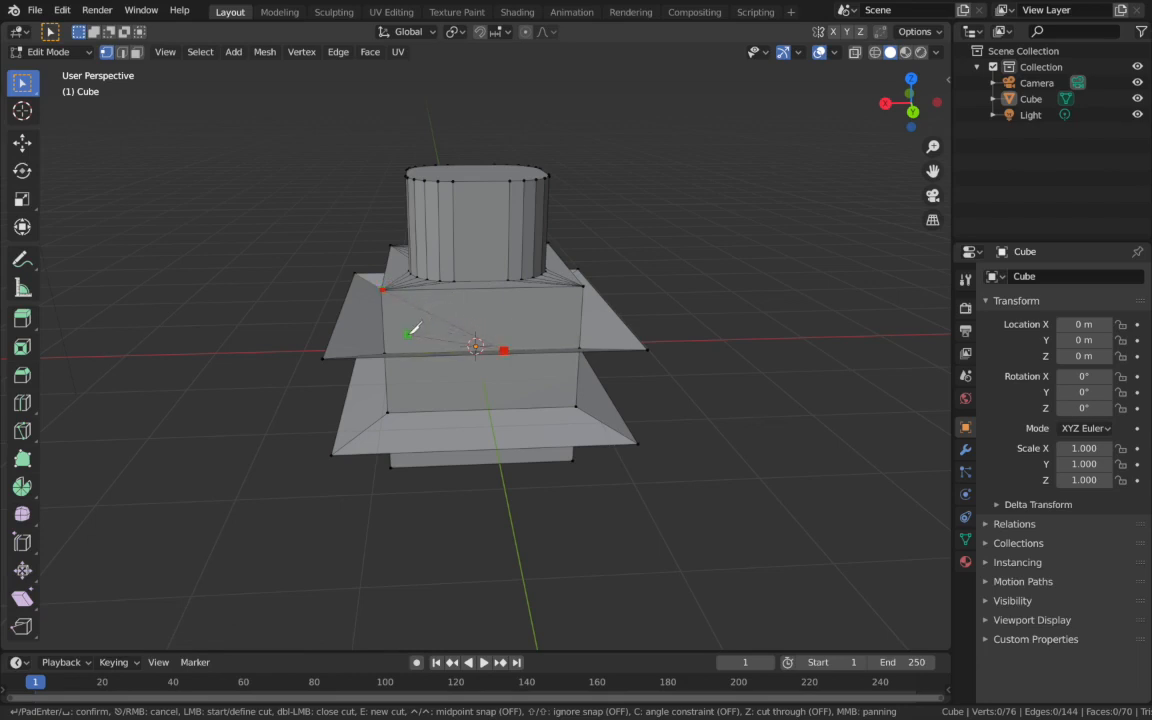
key(Escape)
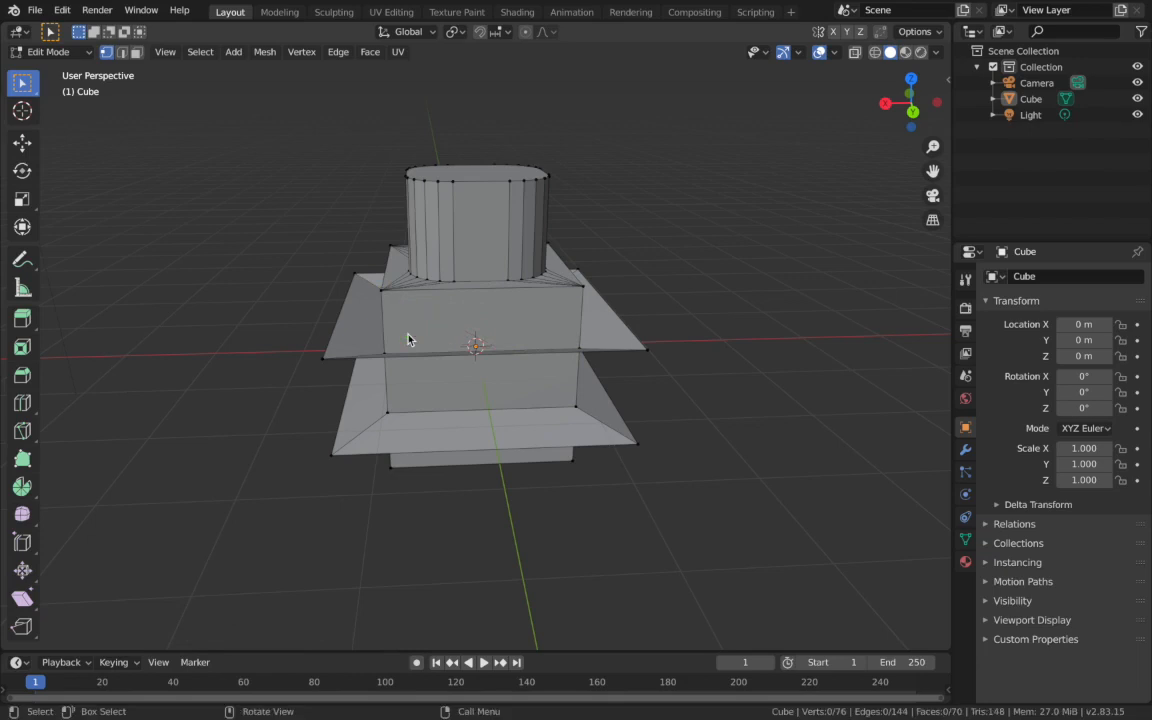
- Switch to edge selection and knife-cut the block's upper front face diagonally, from near its top corner to its lower edge
key(2)
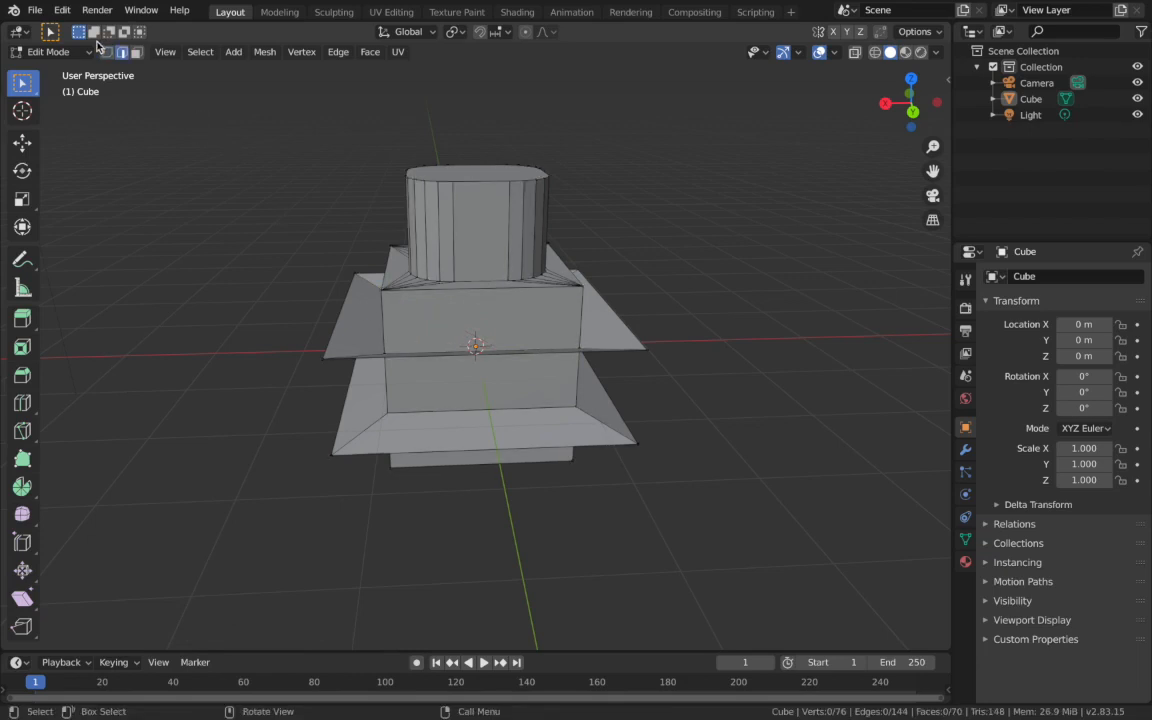
key(k)
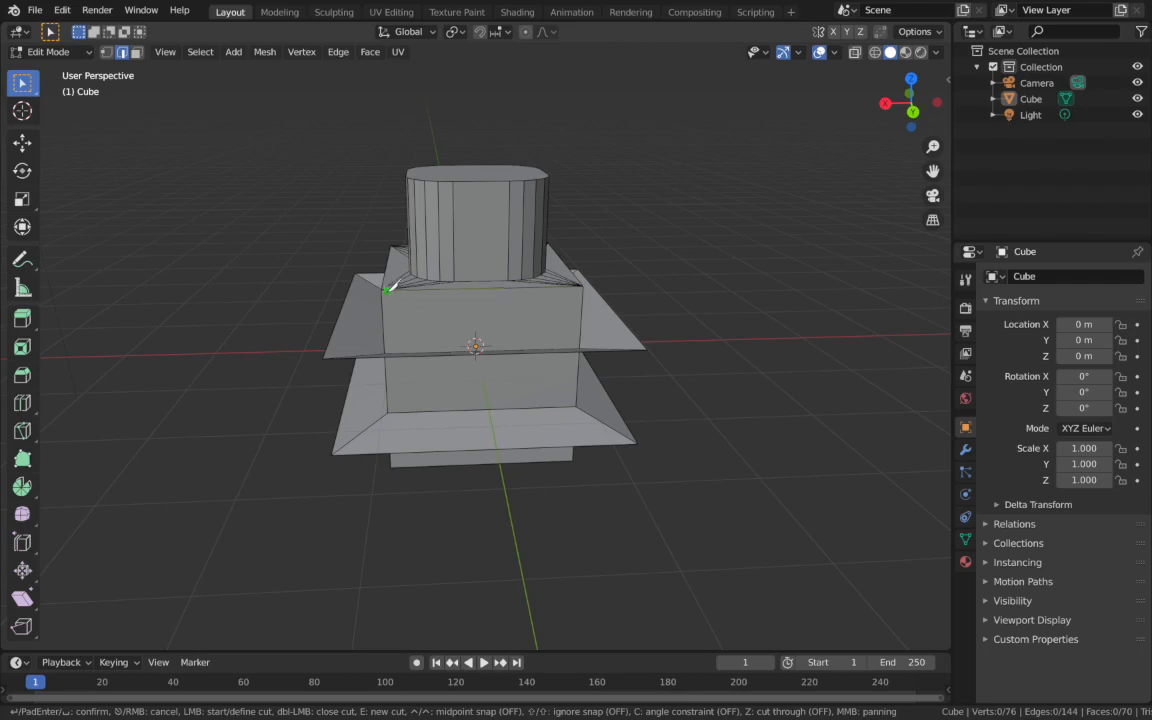
click(381, 294)
key(Return)
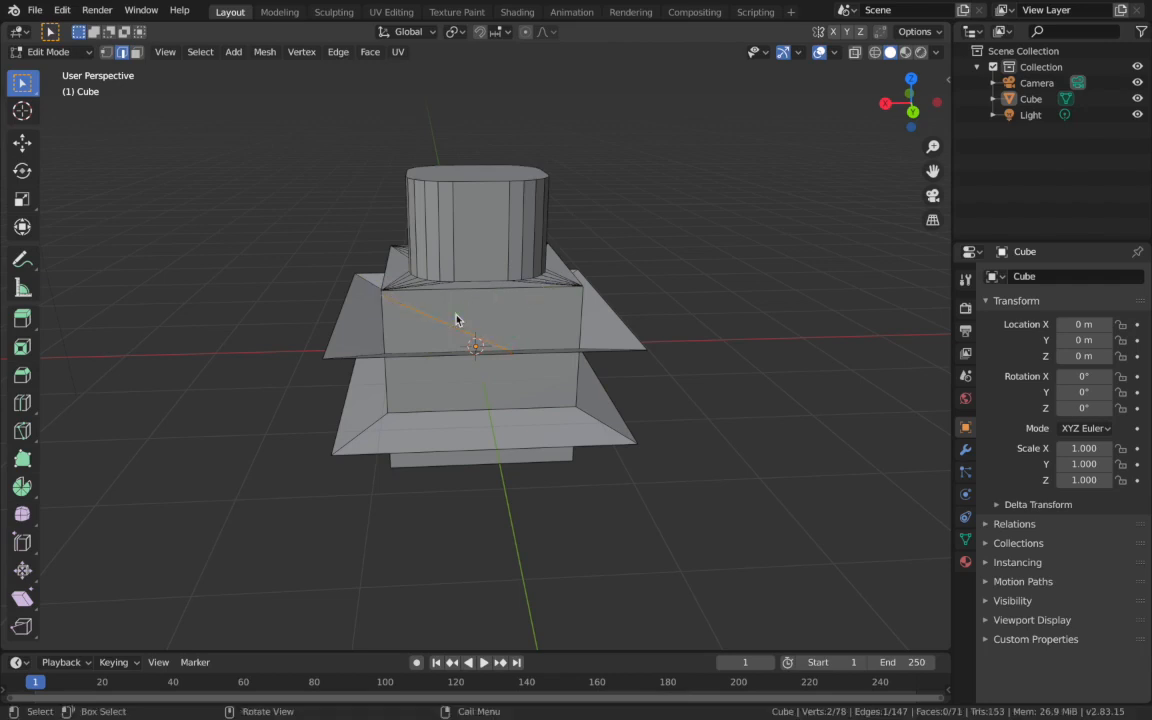
- Switch to face selection, select the triangular face below the diagonal cut and try moving it
click(136, 51)
click(422, 332)
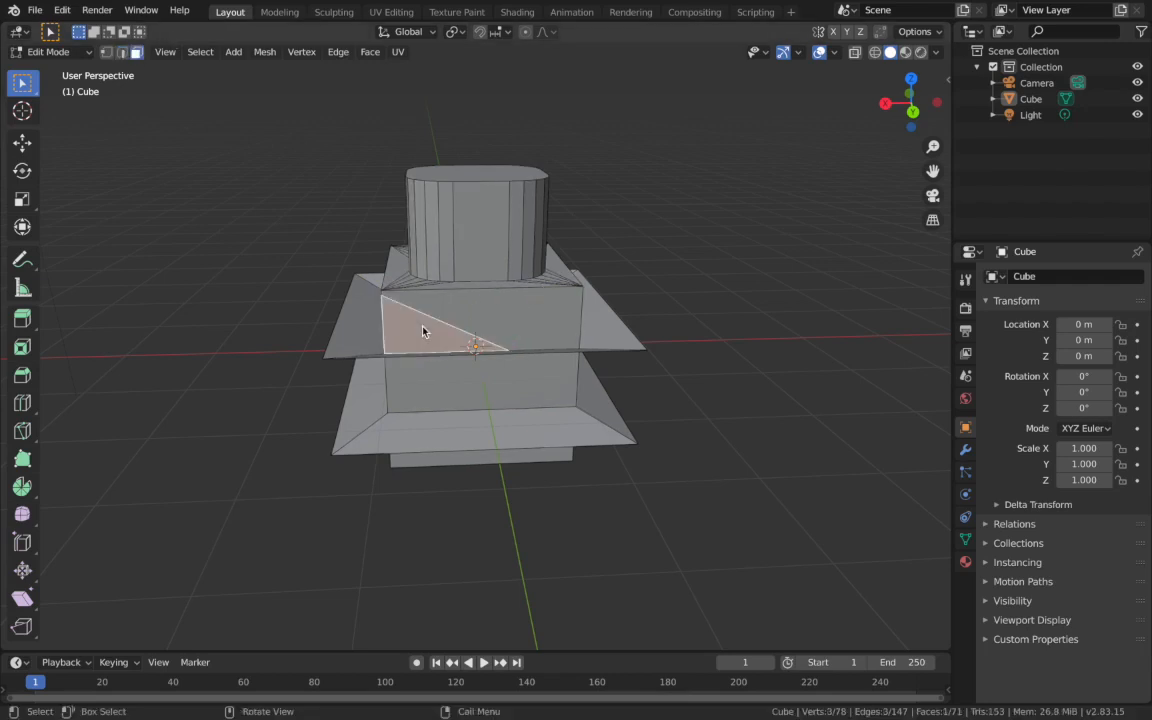
key(g)
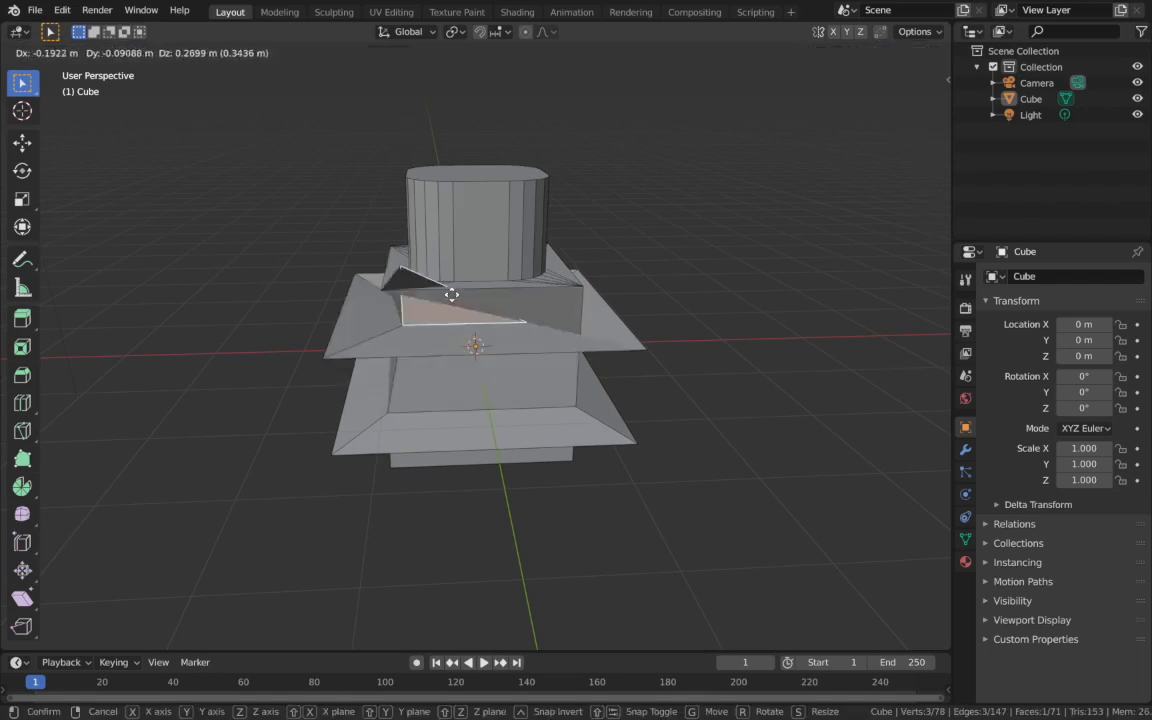
right_click(321, 303)
- Return to Object Mode and replace the edited cube by deleting it and adding a new cube
middle_drag(630, 410, 630, 410)
scroll(630, 410, up, 5)
middle_drag(630, 410, 630, 410)
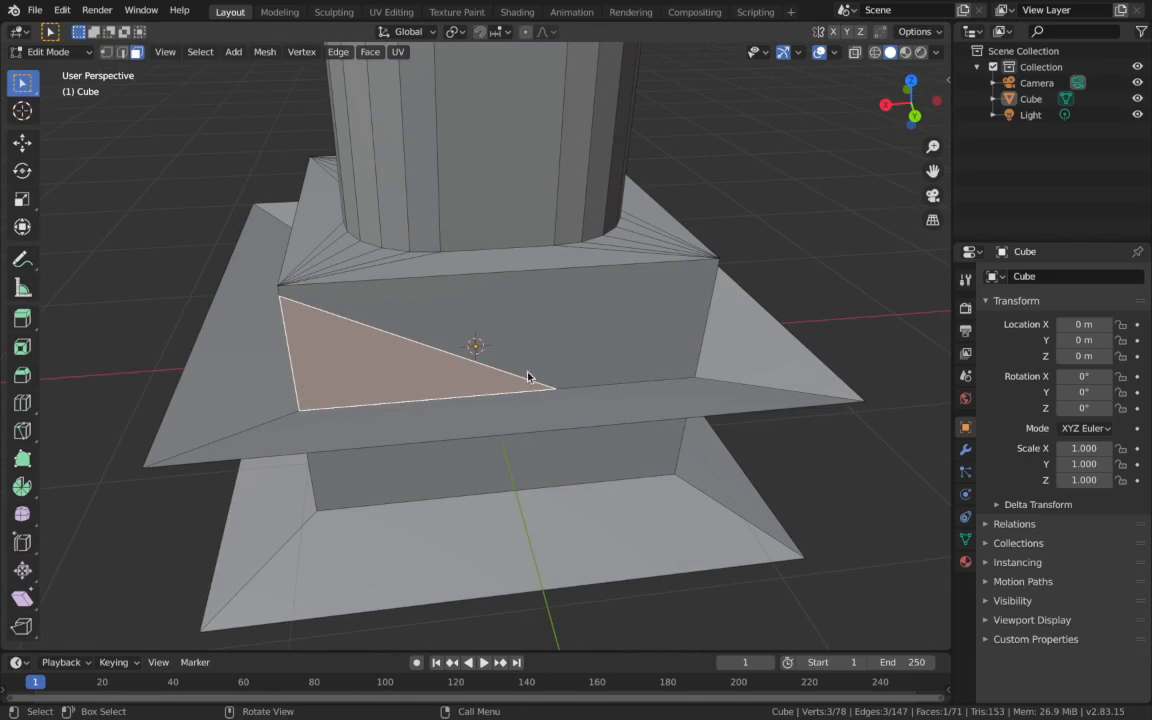
middle_drag(481, 367, 481, 365)
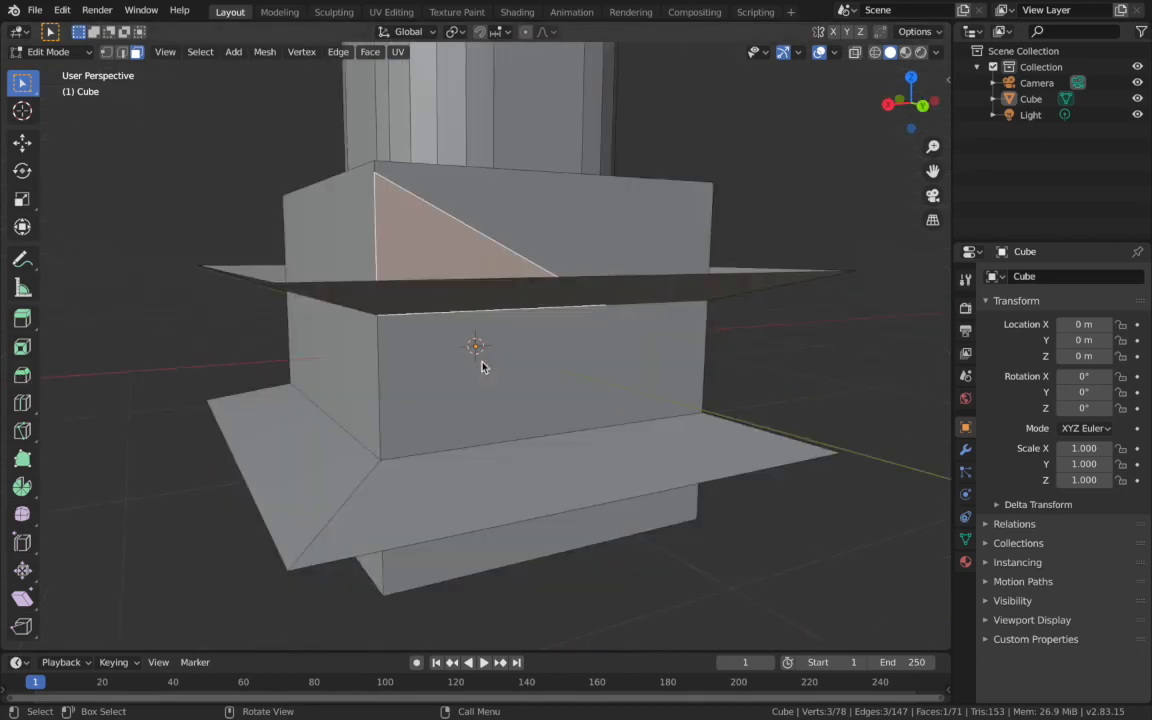
key(Tab)
click(572, 352)
key(x)
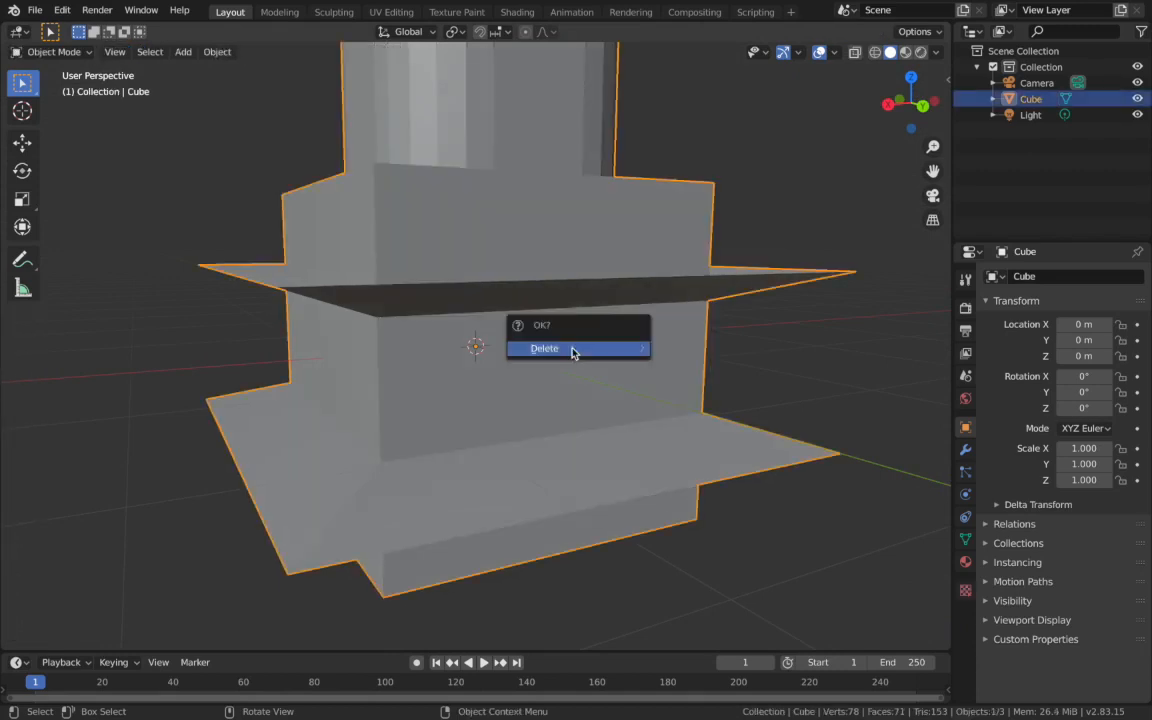
click(571, 350)
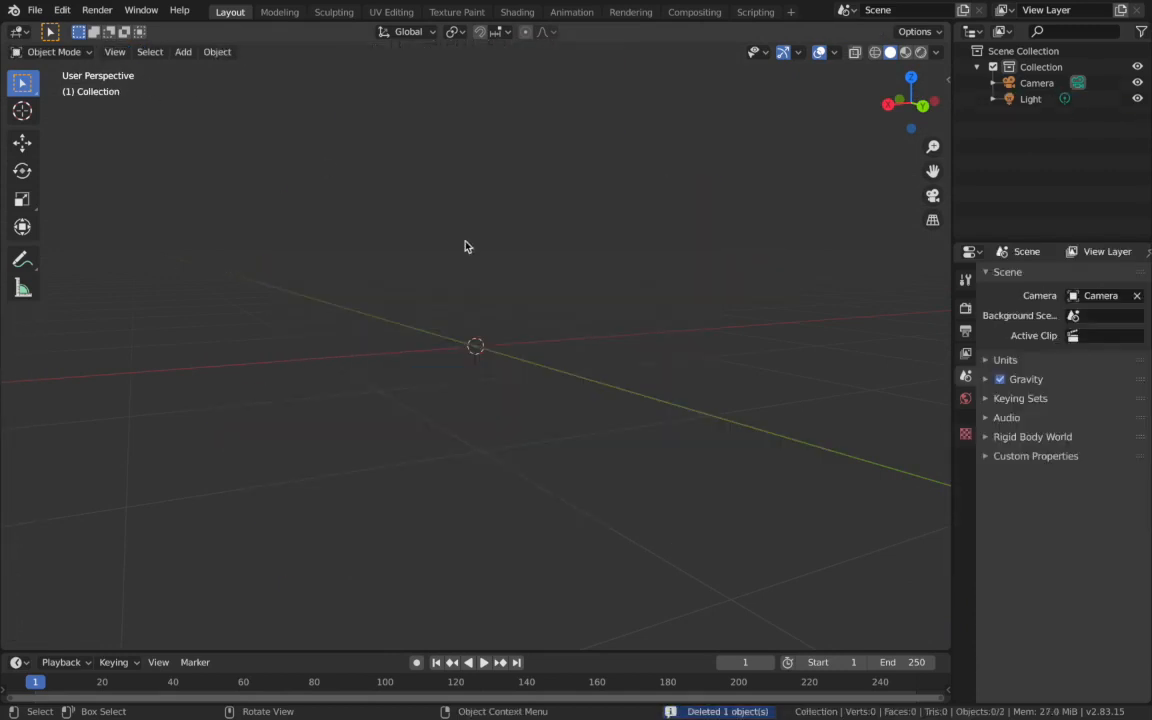
key(shift+a)
click(600, 258)
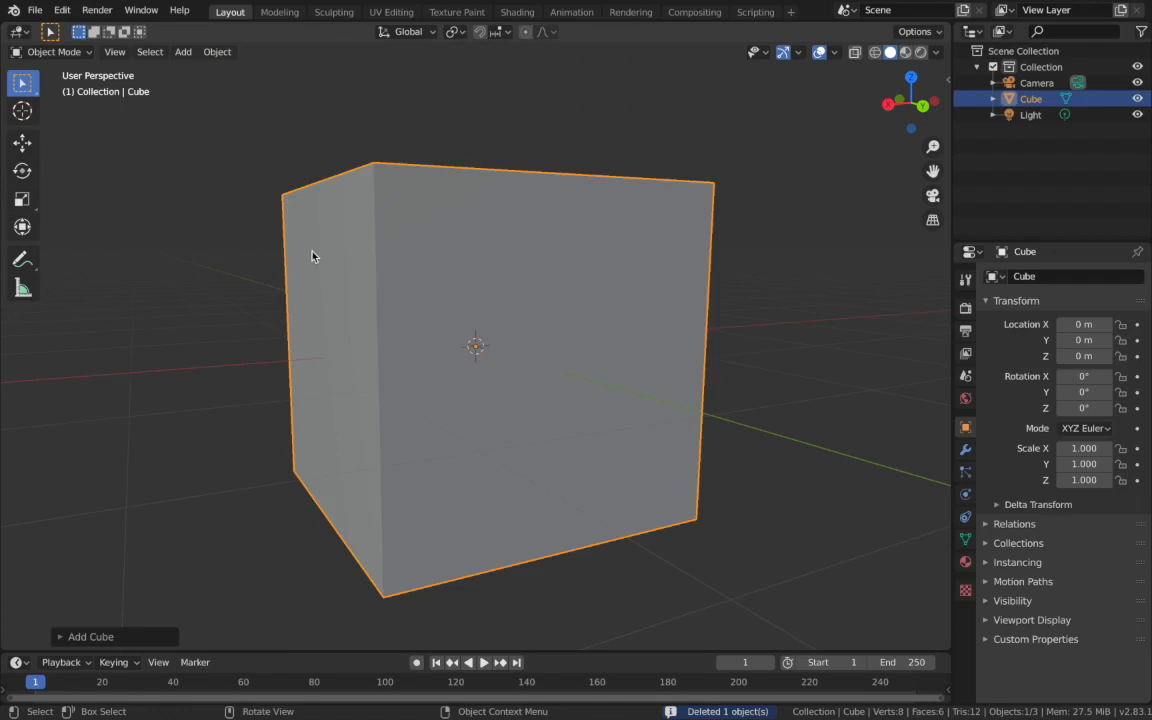
- Enter Edit Mode on the new cube and try the Poly Build tool on its nearest top corner vertex
key(Tab)
scroll(470, 334, down, 2)
click(361, 387)
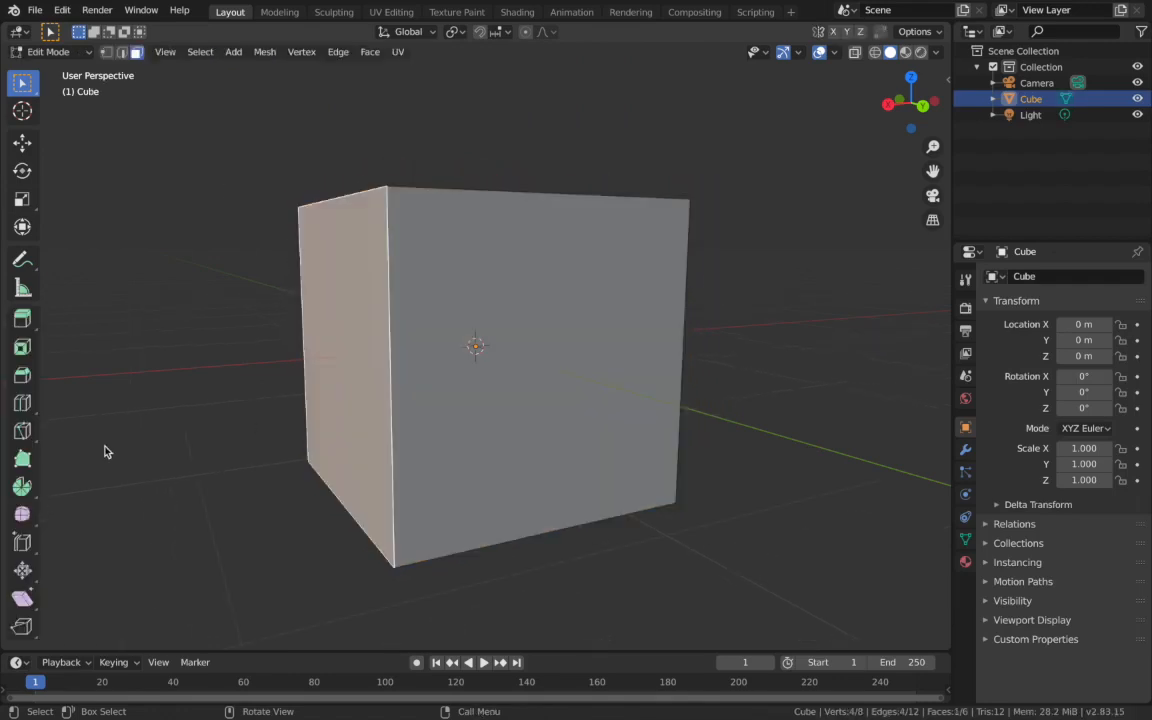
click(22, 459)
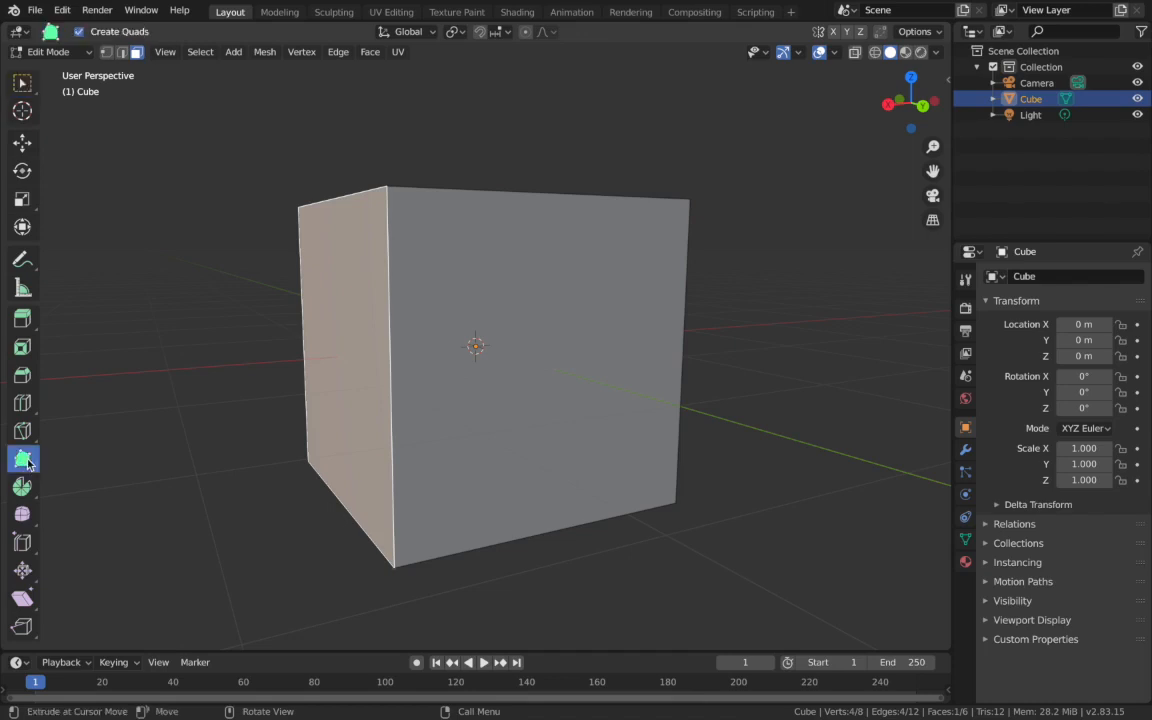
click(397, 206)
middle_drag(396, 205, 360, 275)
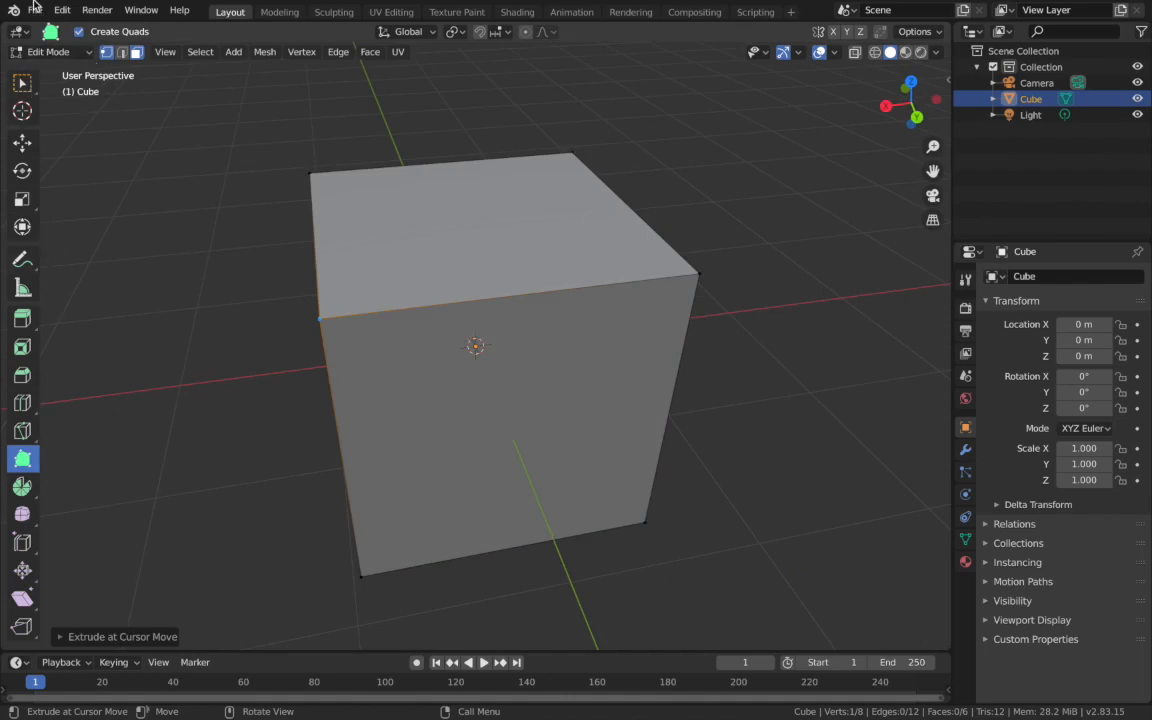
- Select the cube's nearest top corner vertex with the selection tool and try moving it
click(22, 82)
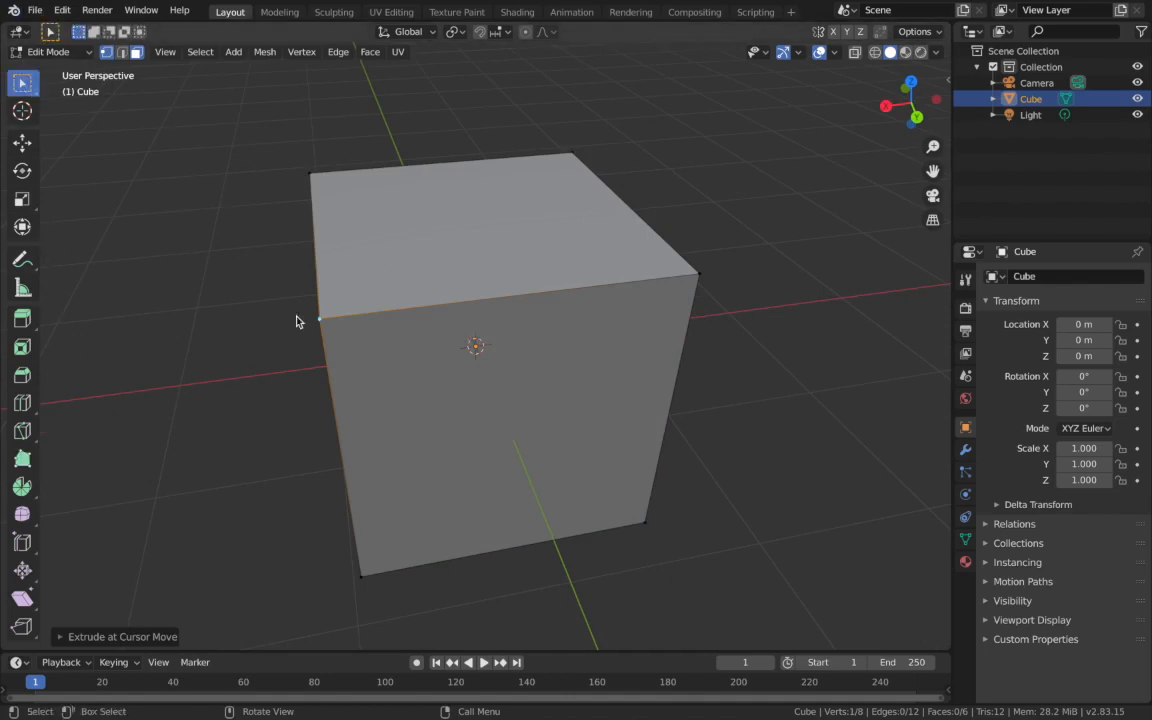
click(330, 327)
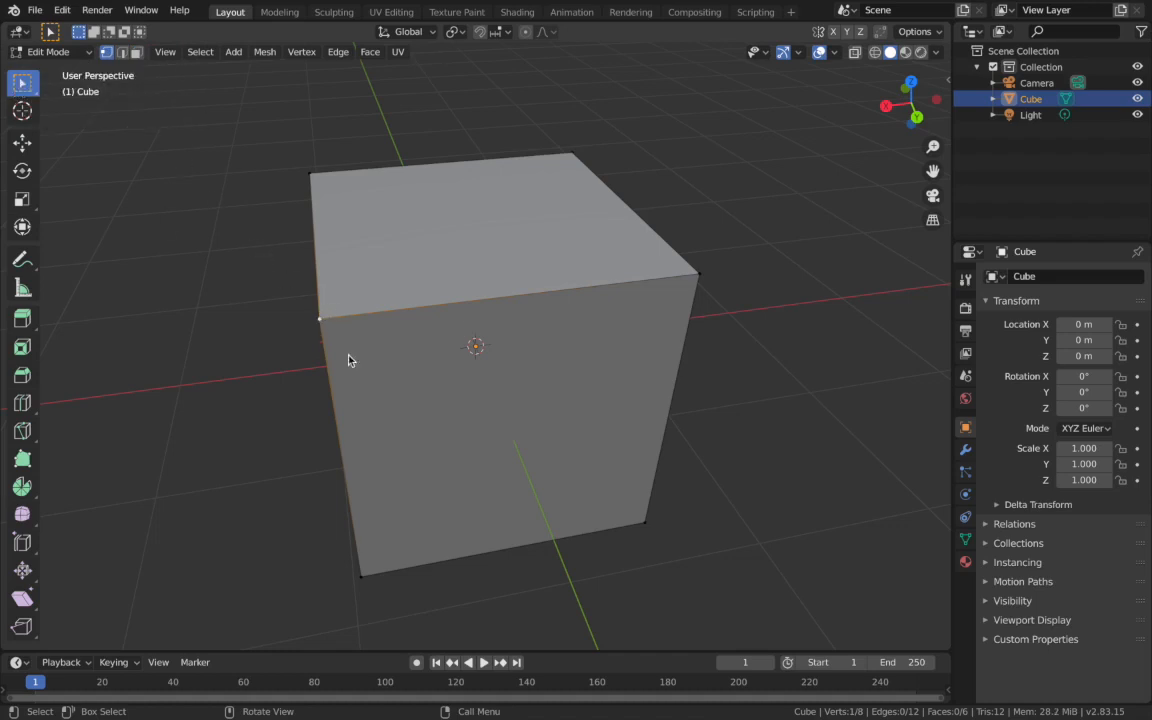
key(g)
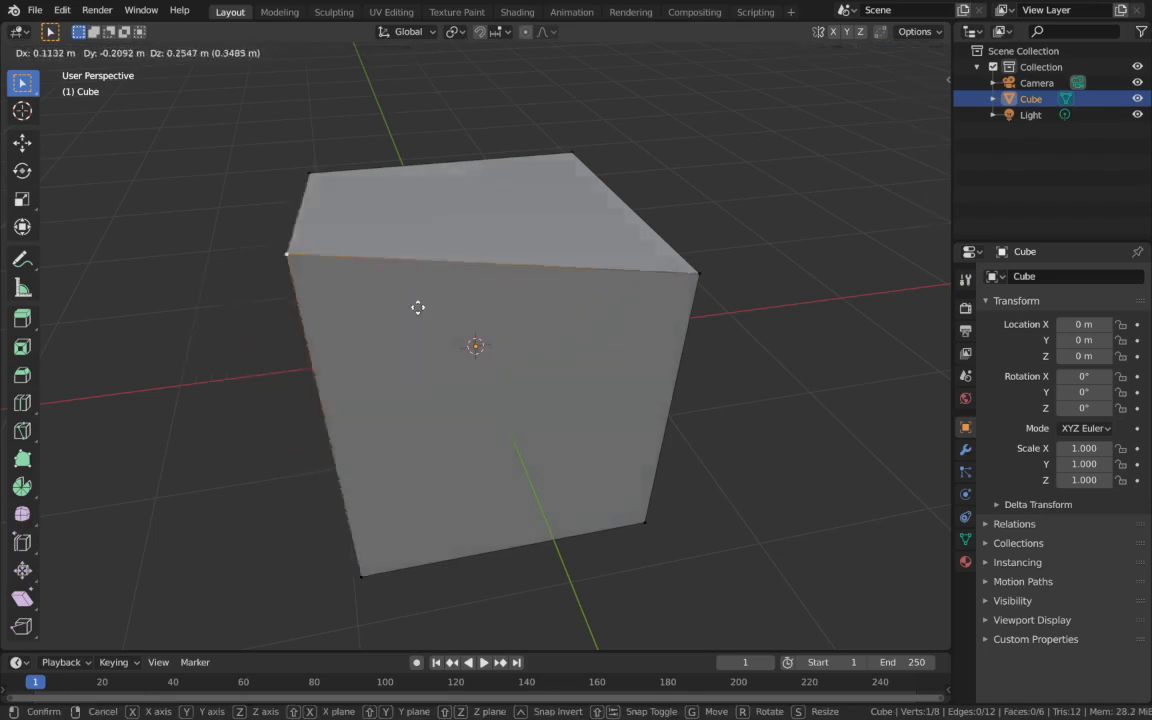
key(Escape)
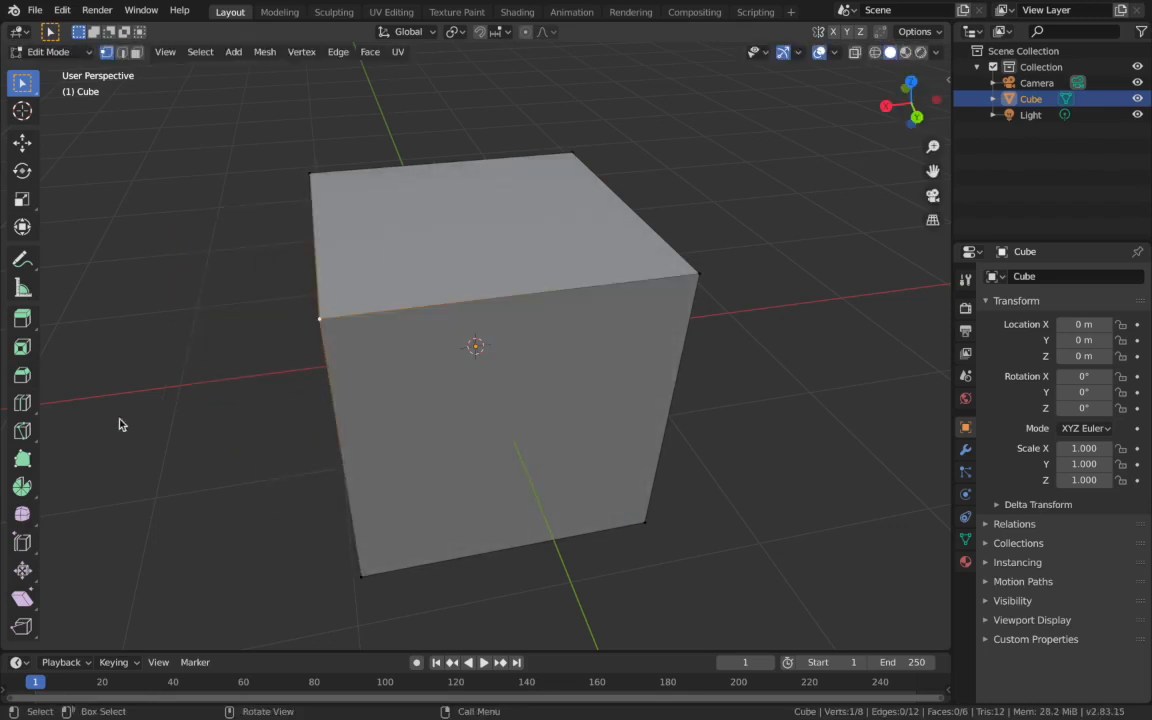
- Try pulling the front face's other top corner outward with Poly Build, undo it and return to the selection tool
click(23, 459)
click(698, 277)
drag(699, 276, 801, 292)
right_click(685, 298)
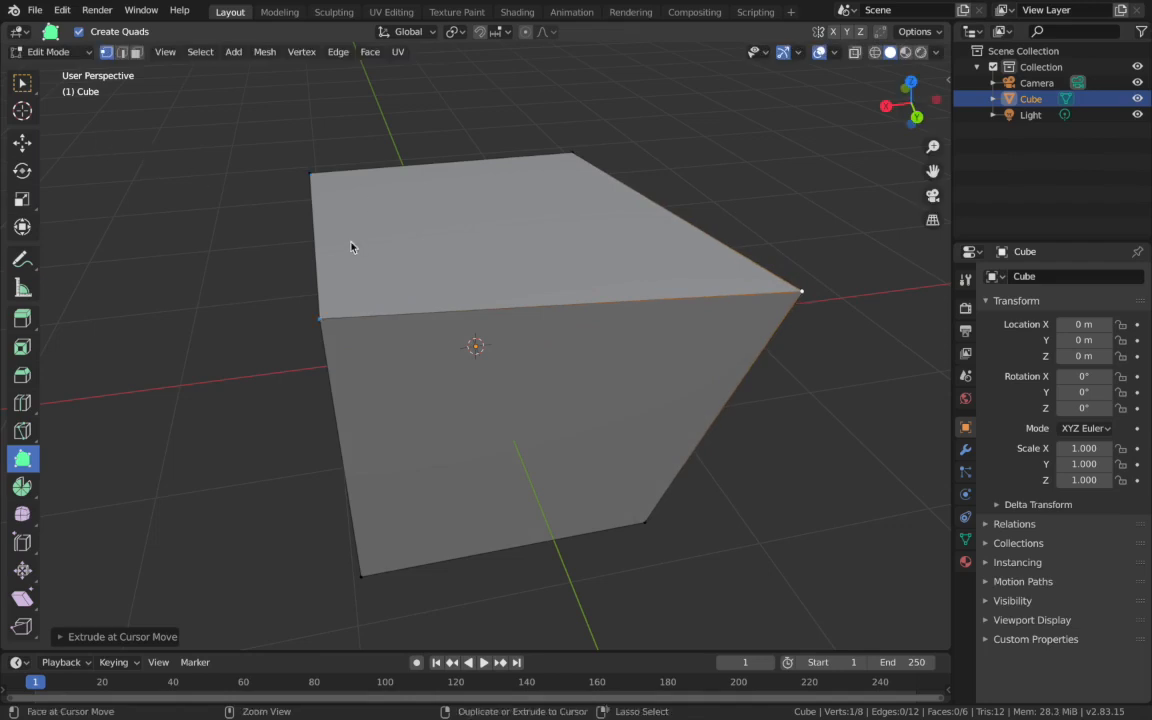
key(ctrl+z)
click(22, 82)
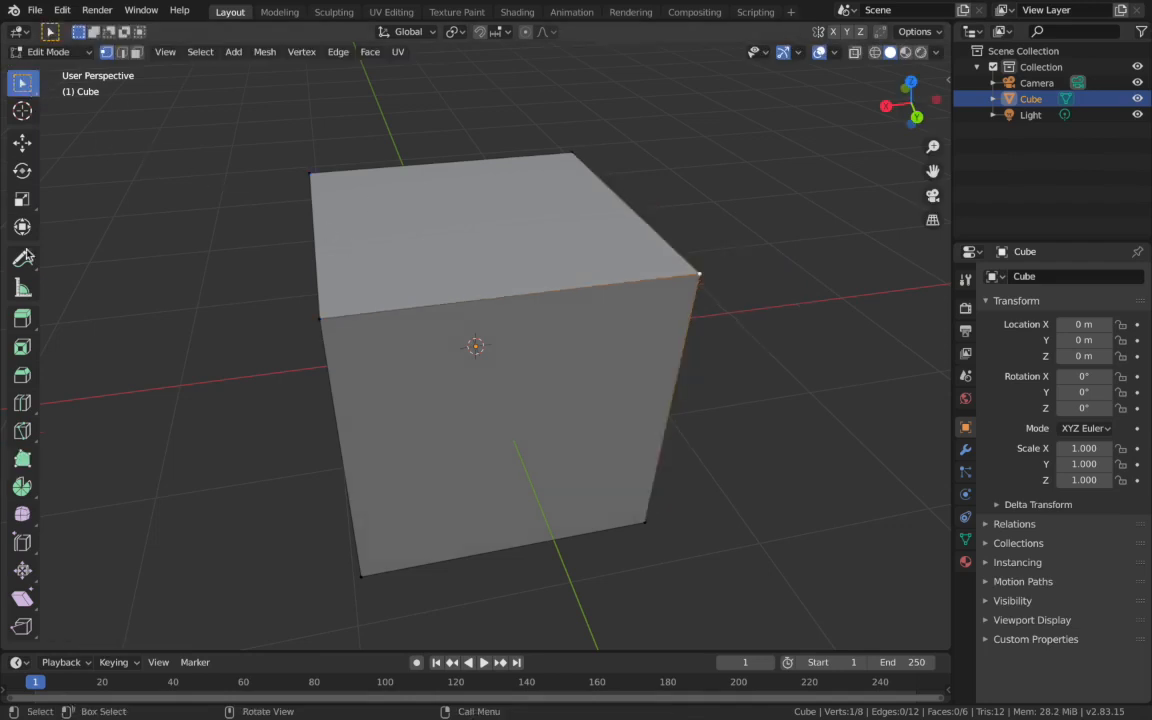
- Switch to face selection and spin the cube's front face 360° around the Z axis in 12 steps
click(27, 489)
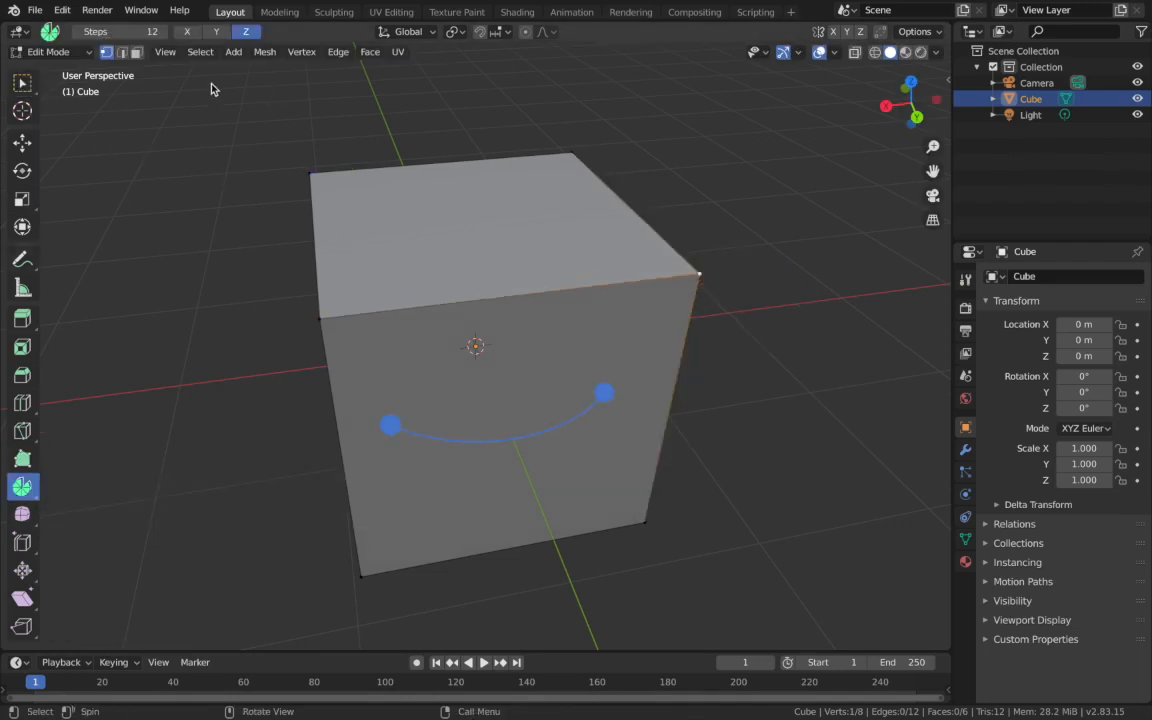
click(136, 52)
click(465, 390)
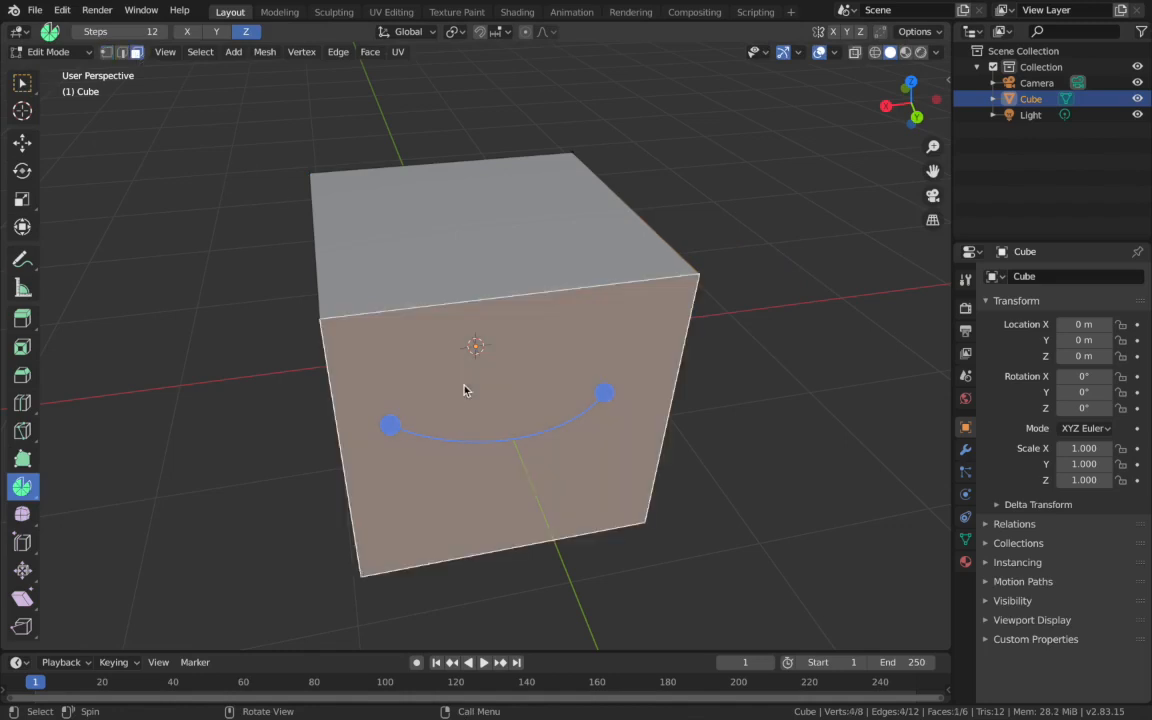
scroll(465, 390, down, 5)
scroll(465, 390, left, 10)
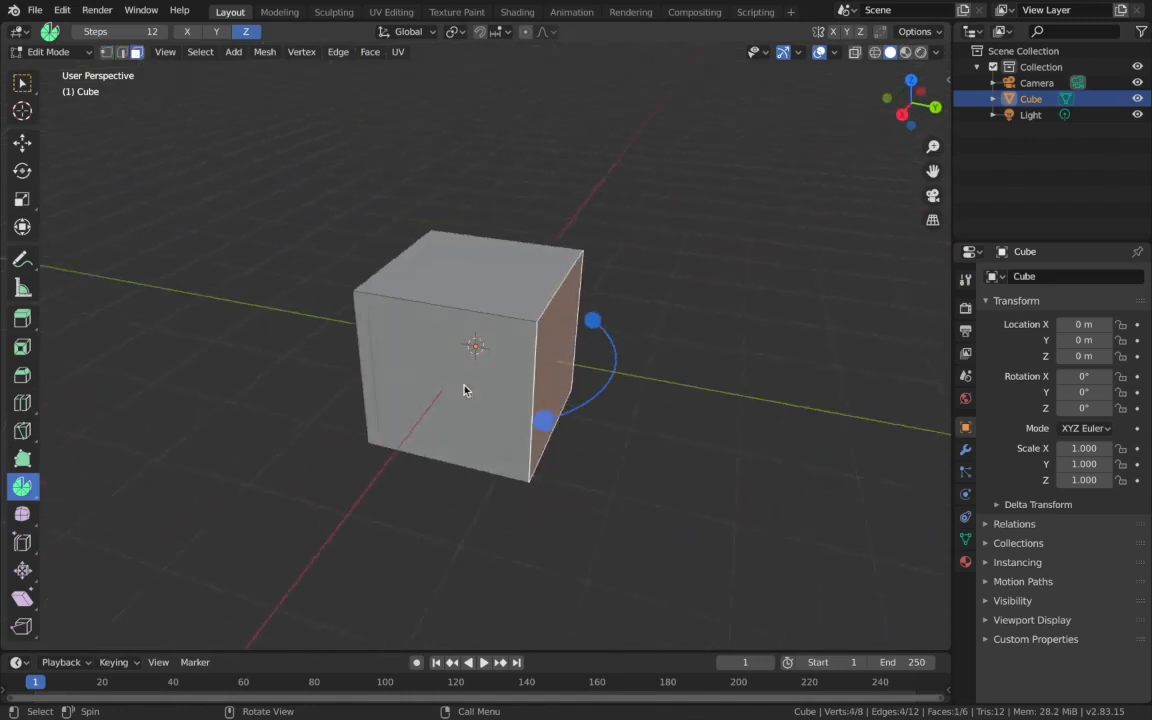
scroll(465, 390, down, 4)
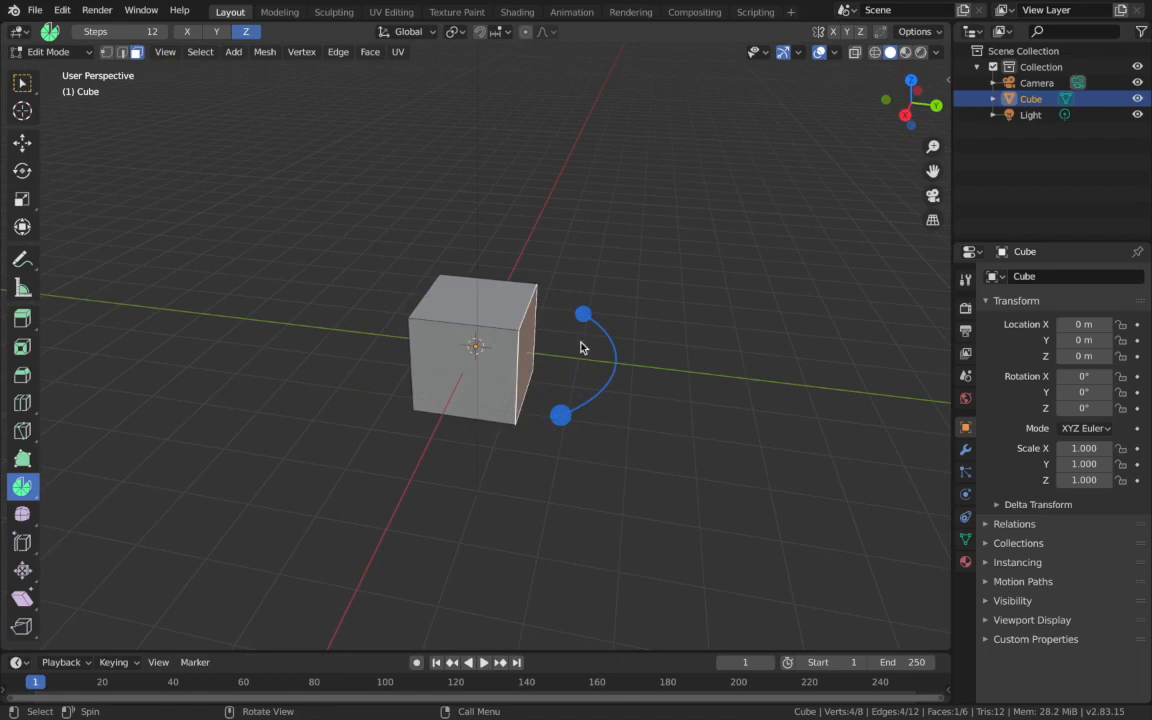
drag(584, 316, 584, 313)
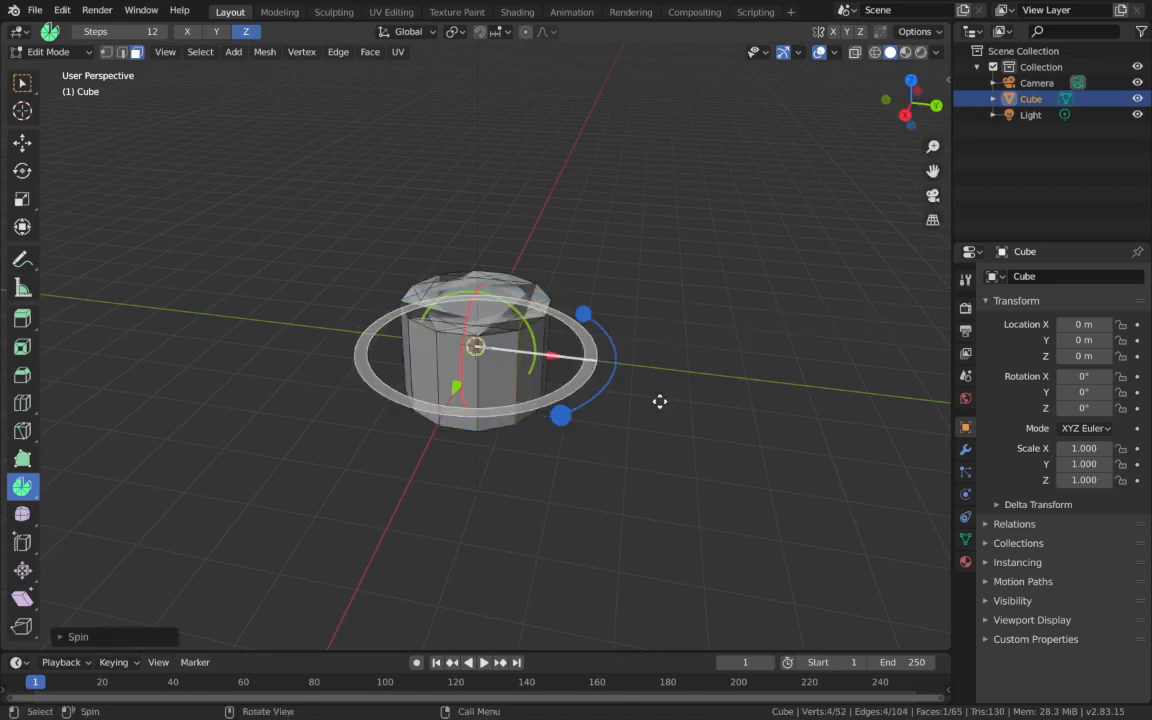
scroll(659, 401, up, 10)
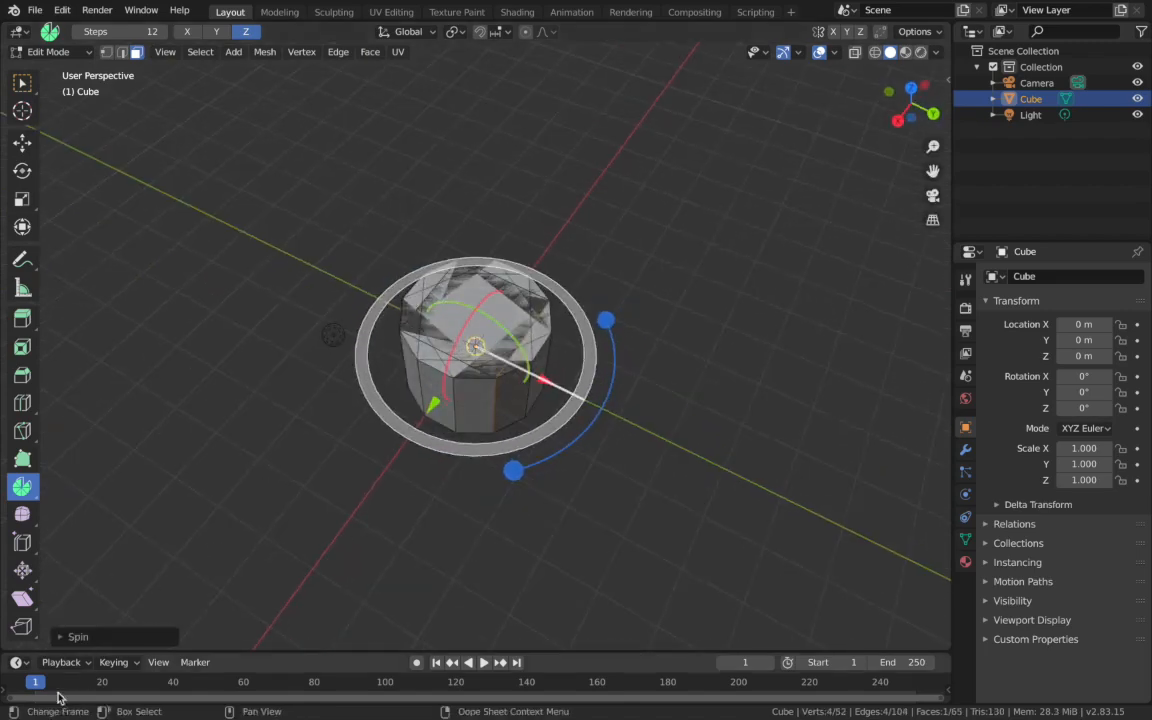
- Set the spin's angle to 90°
click(58, 637)
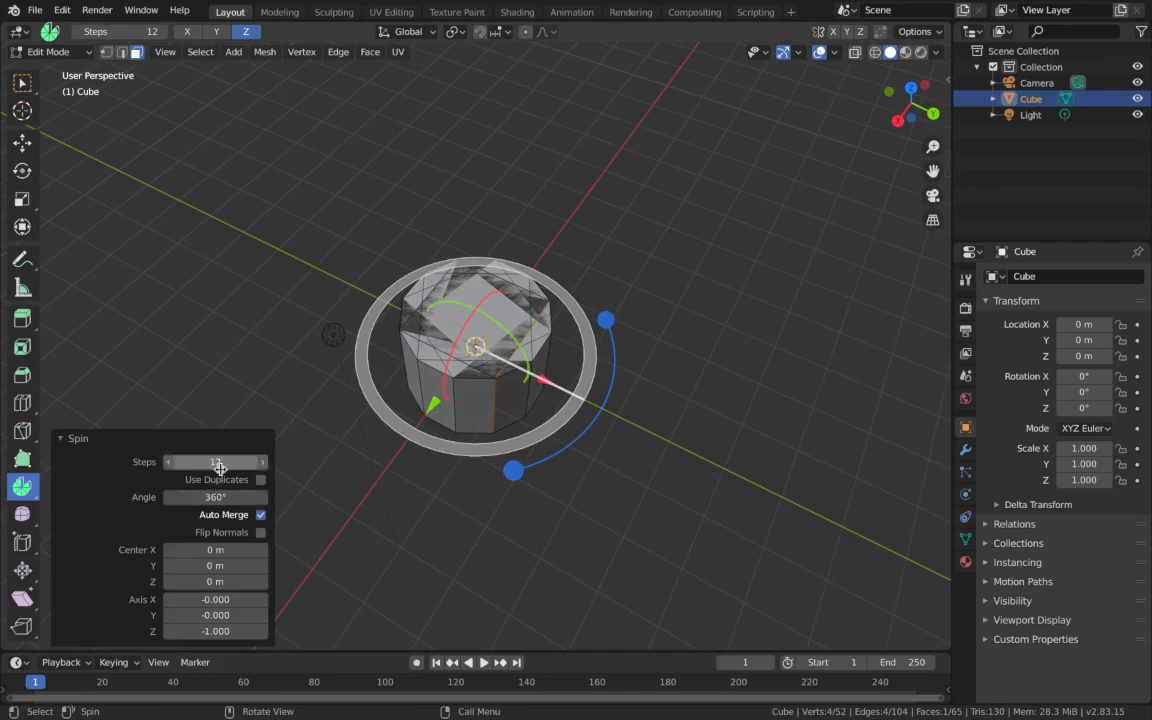
click(209, 499)
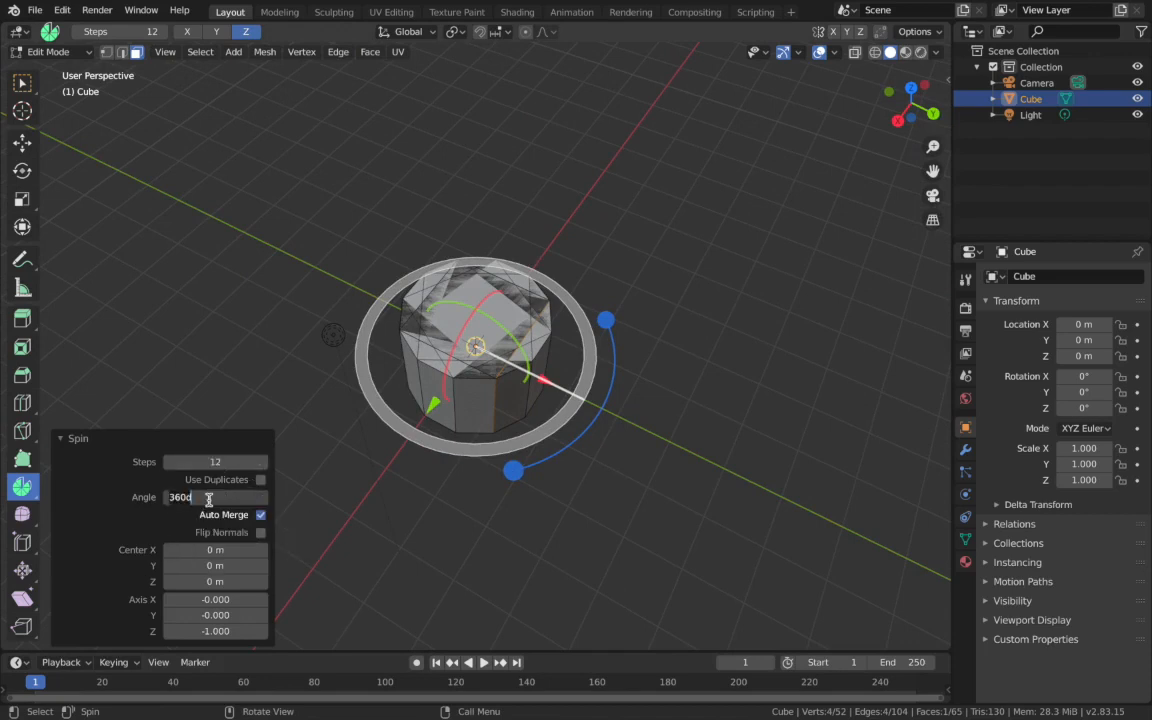
text(90)
key(Return)
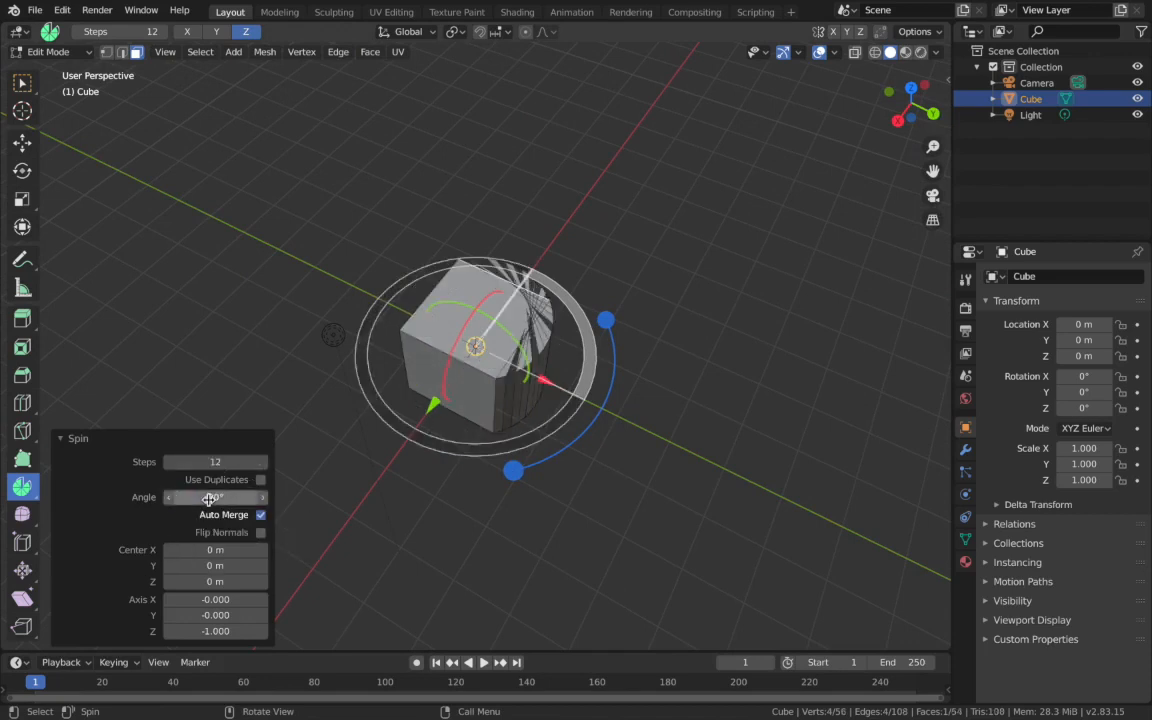
- Try moving the spin's centre to about X -6.48 m, Y 3.07 m for a wide curved extrusion, and undo the spin
middle_drag(447, 321, 447, 321)
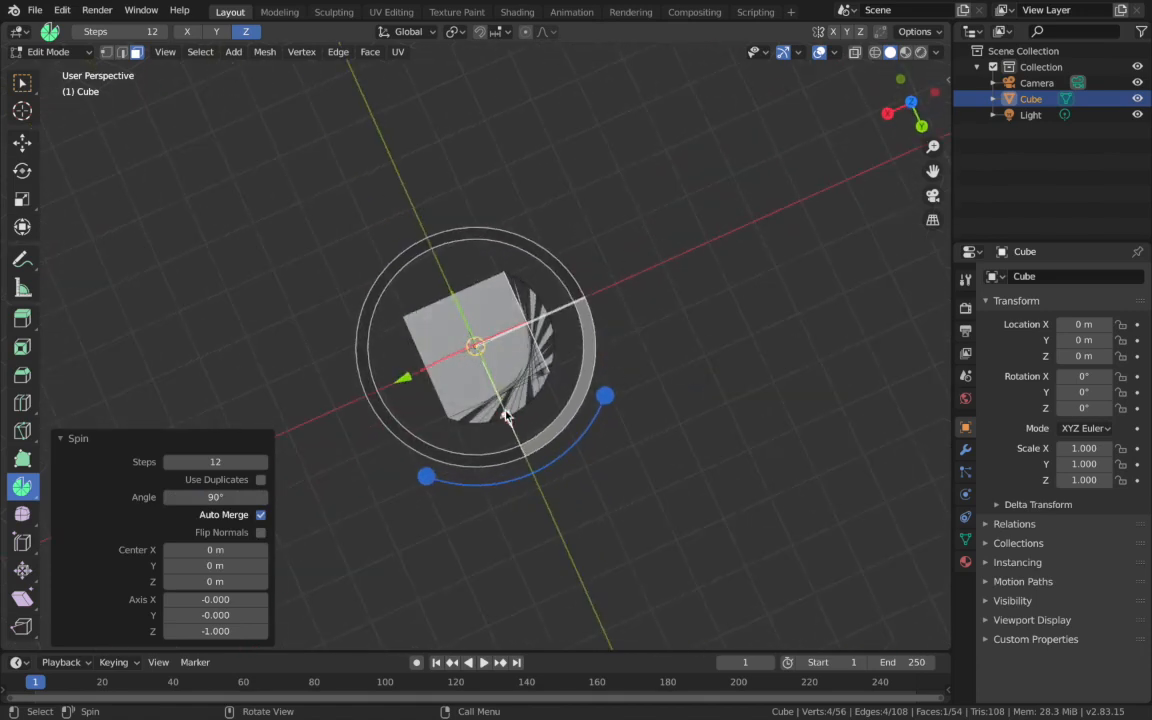
drag(507, 416, 607, 553)
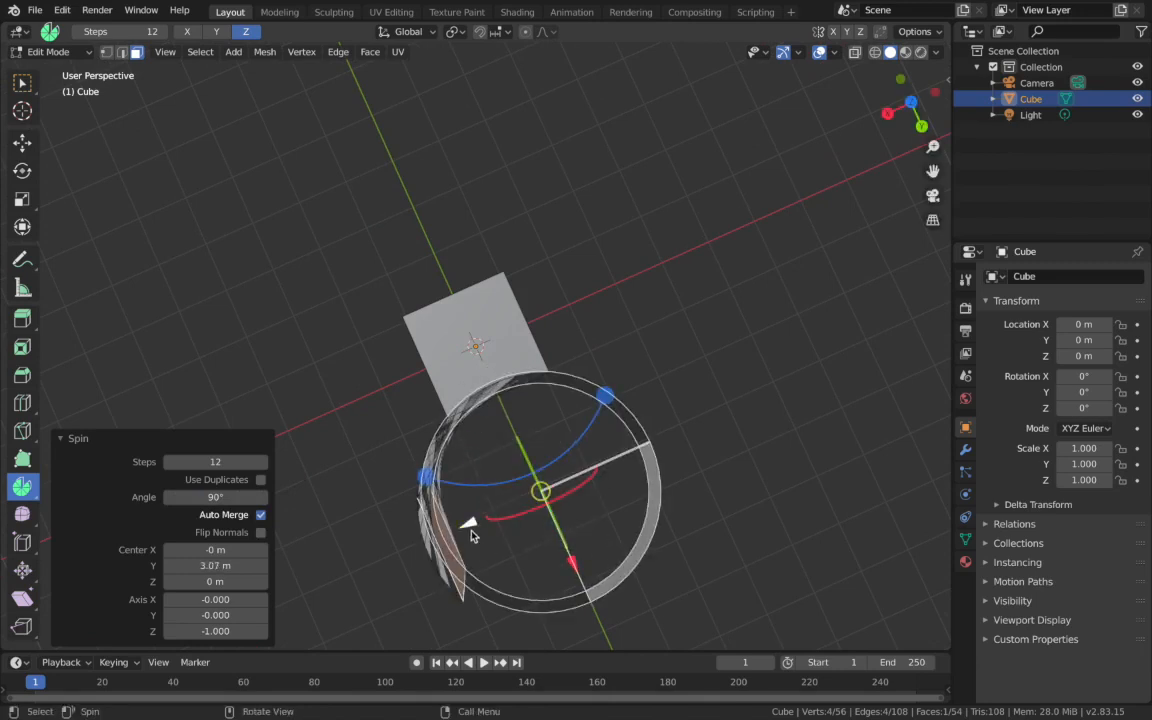
drag(472, 530, 791, 425)
scroll(764, 519, down, 3)
middle_drag(764, 519, 764, 519)
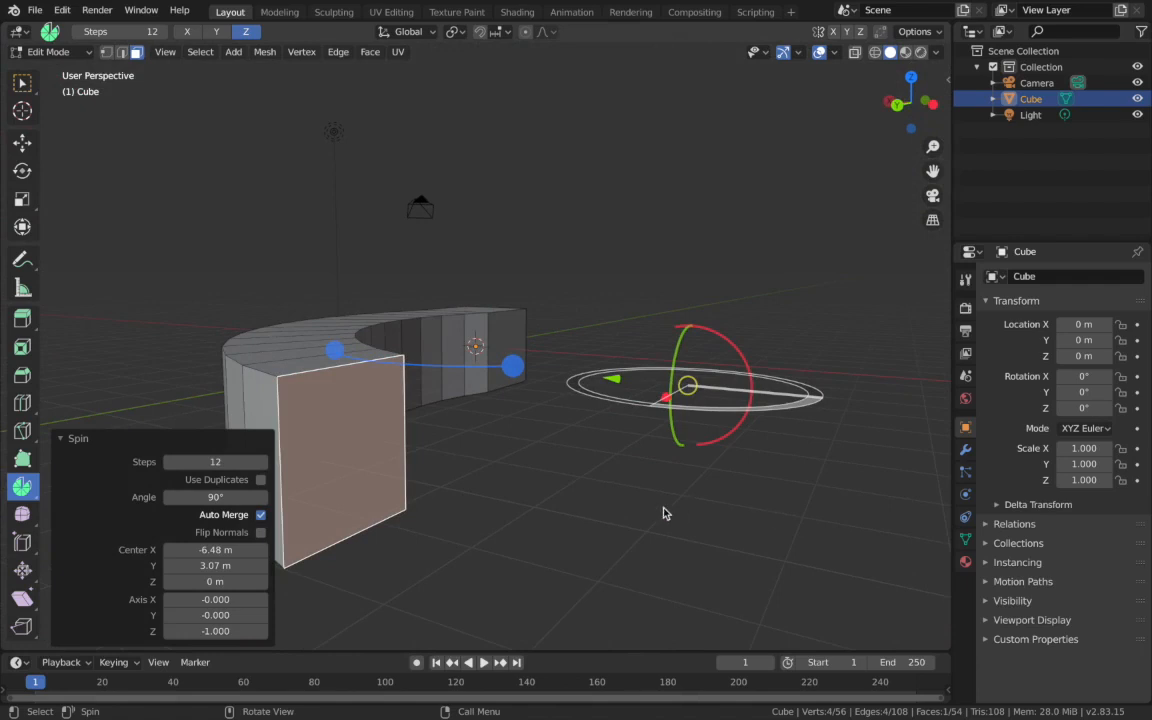
key(ctrl+z)
middle_drag(697, 491, 698, 493)
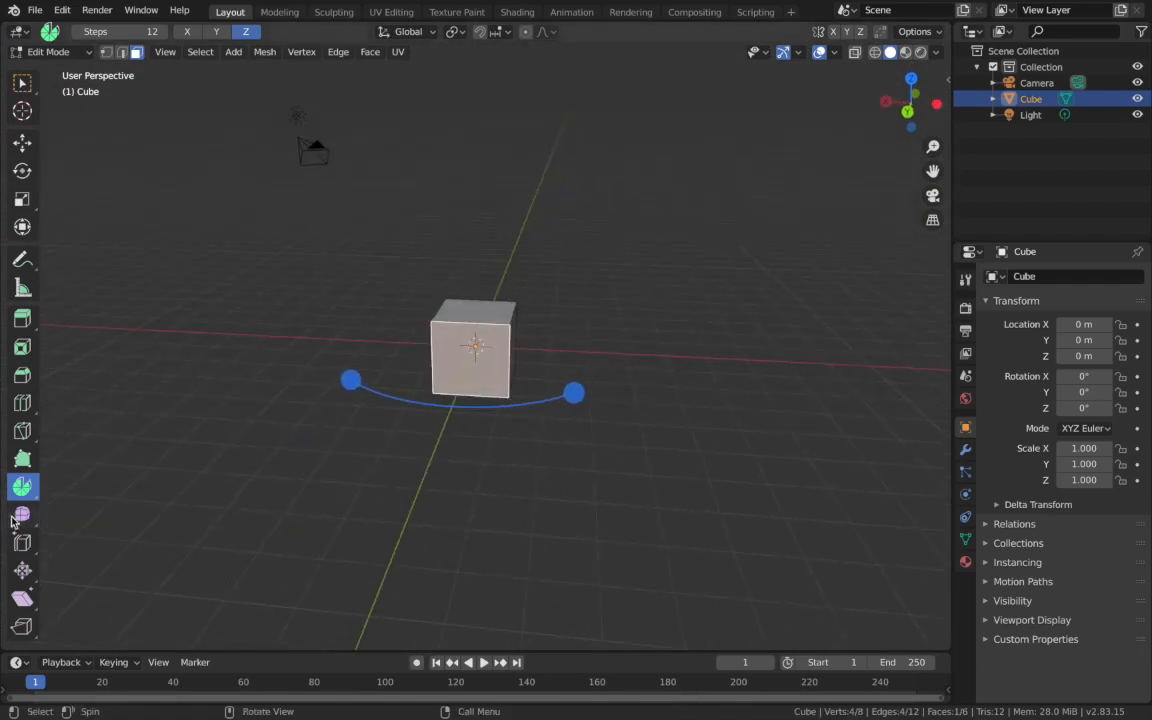